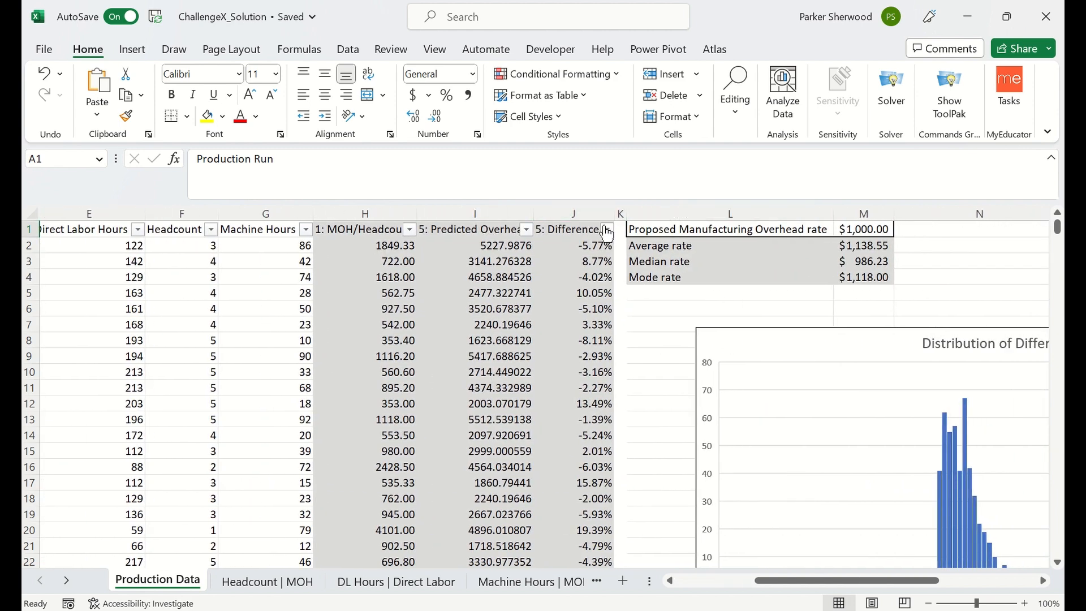
Examine the formula behind the Proposed Manufacturing Overhead rate and the Manufacturing Overhead and Headcount ranges it references.
click(881, 230)
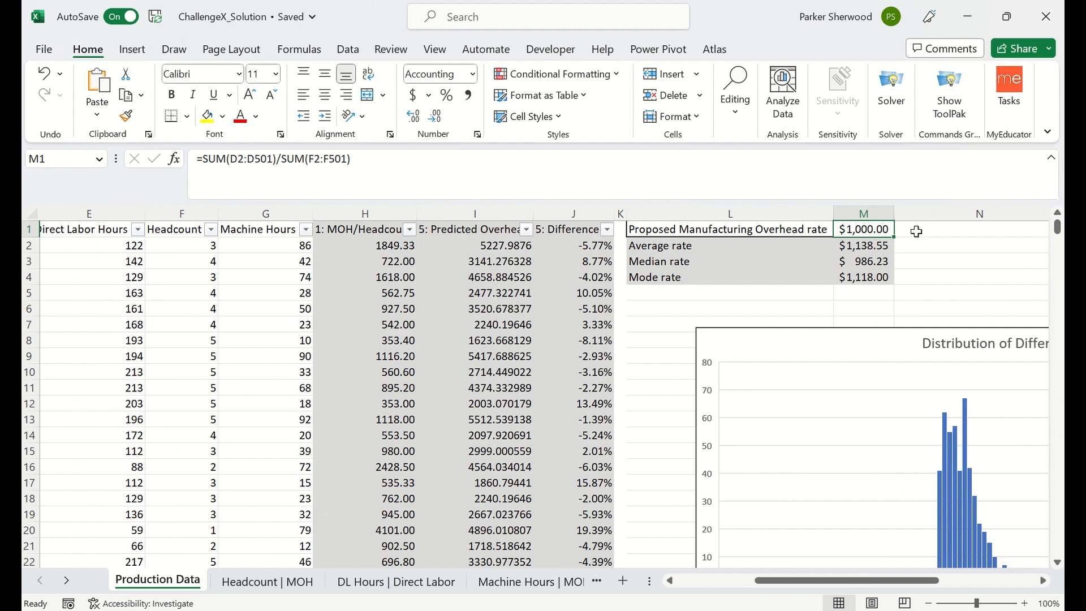
double_click(866, 231)
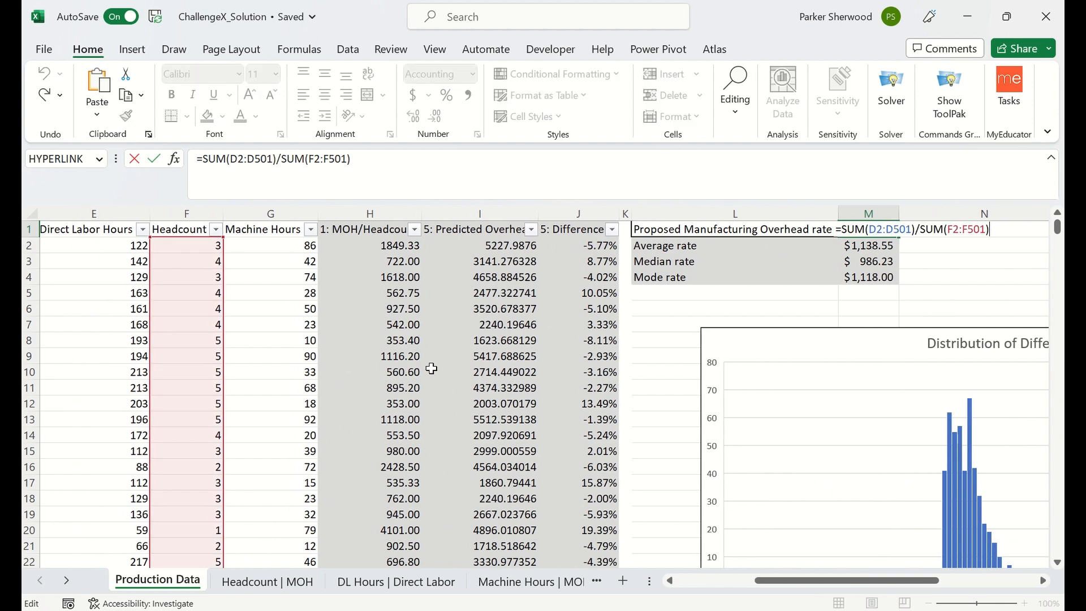
scroll(432, 368, left, 2)
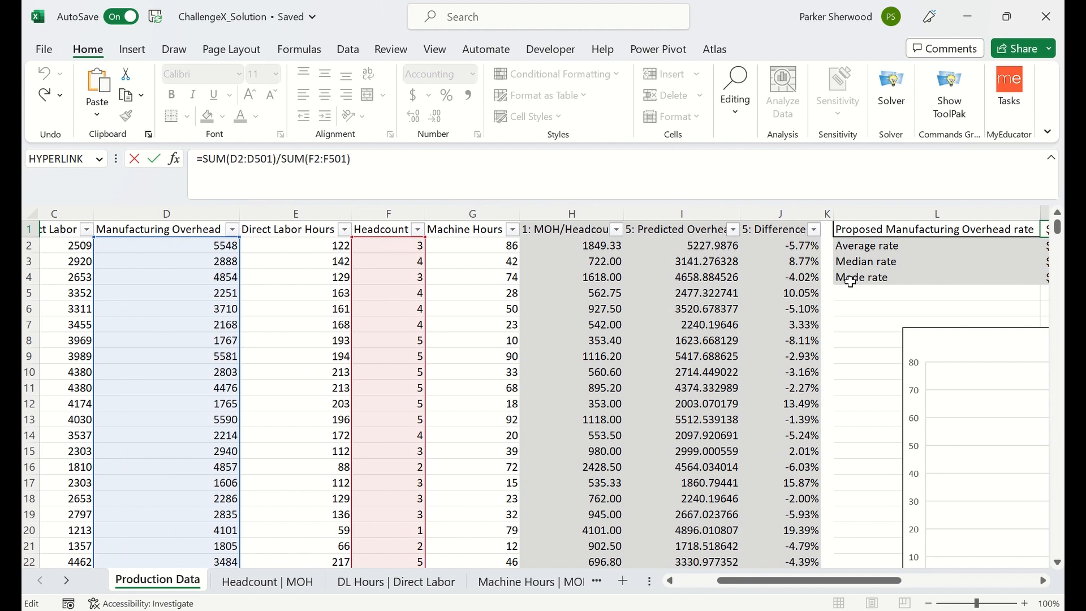
key(ctrl+Return)
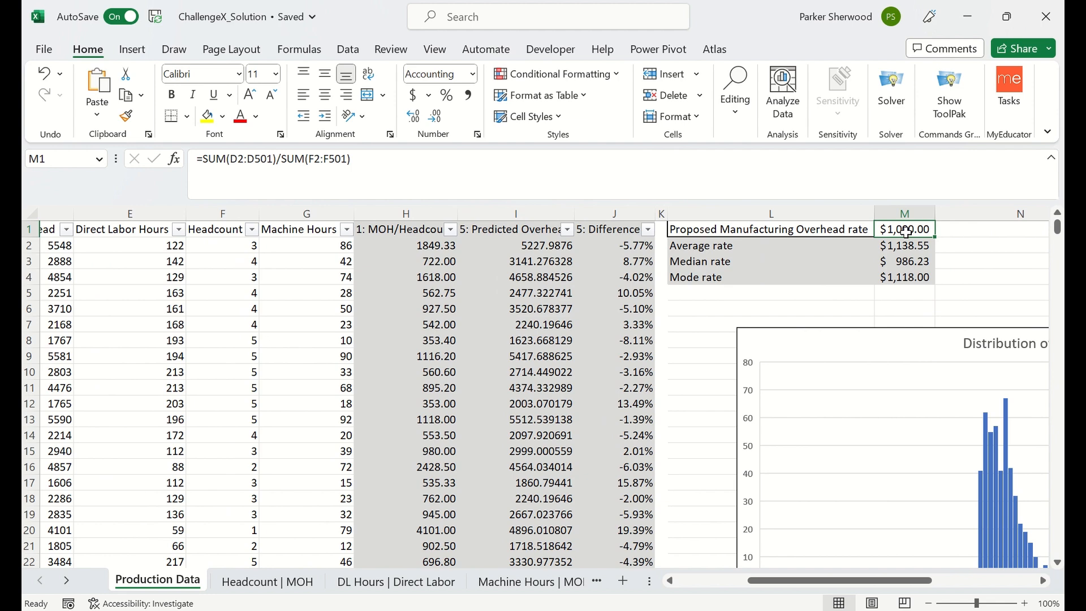
Inspect the MOH/Headcount column and the formula in its first data row, H2.
click(419, 210)
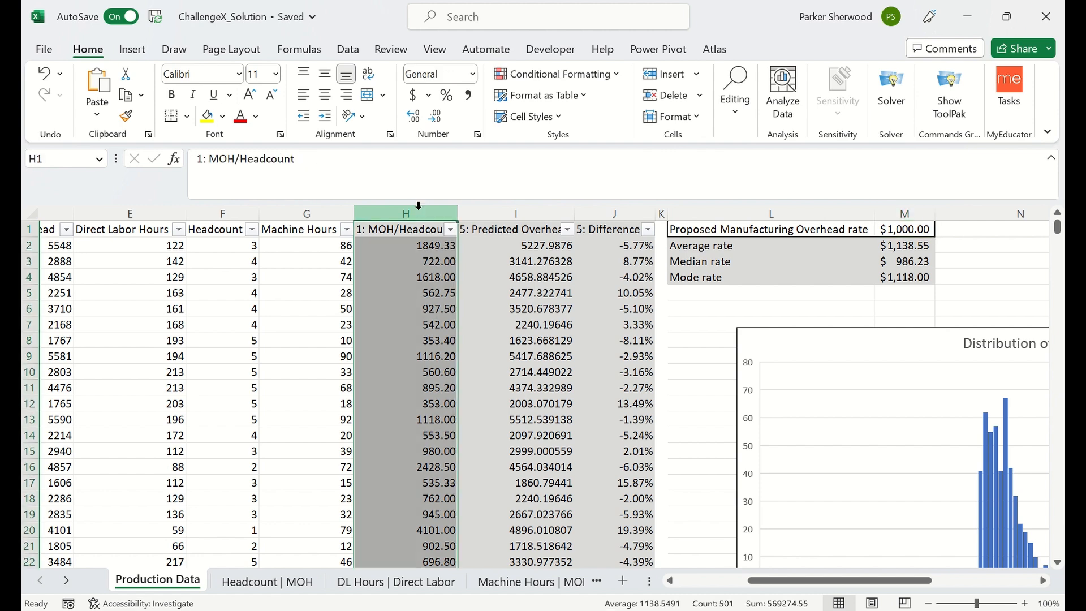
click(408, 245)
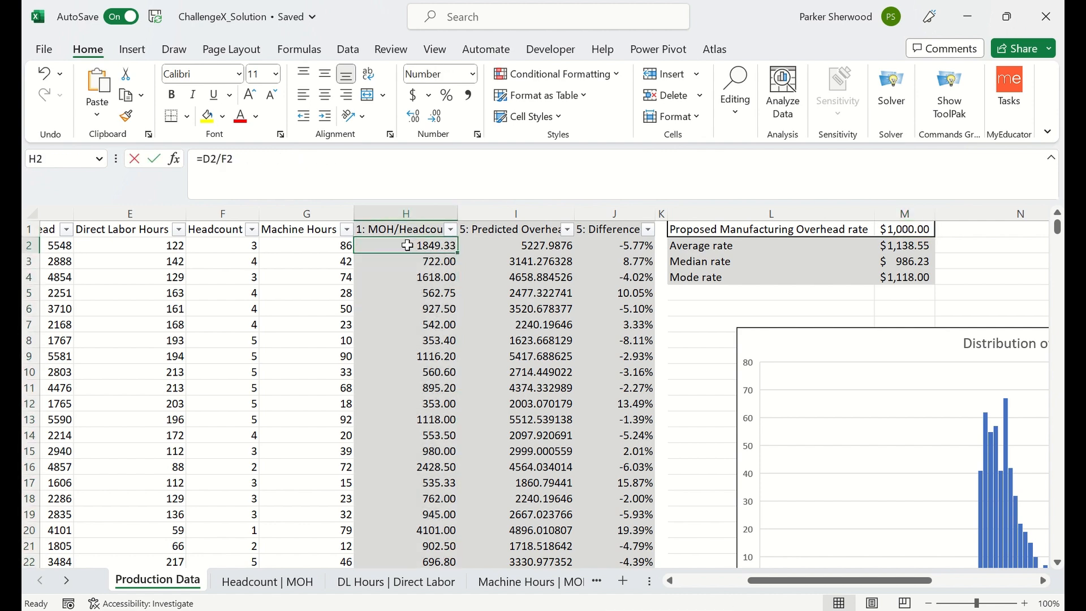
double_click(407, 246)
scroll(413, 299, left, 2)
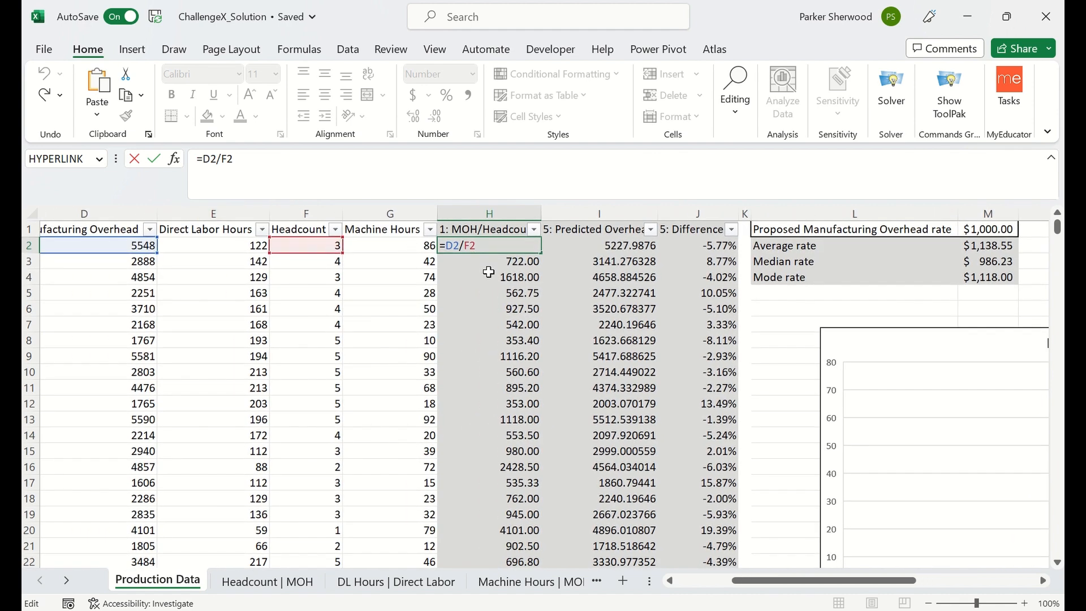
key(Return)
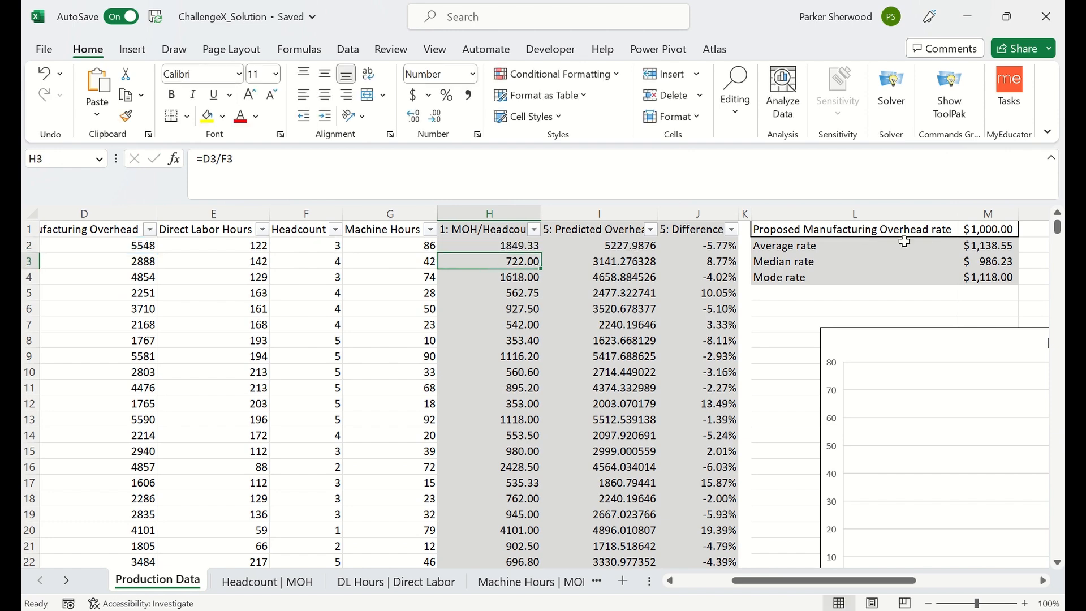
Check the formulas behind the Average, Median and Mode rates in cells M2 to M4.
scroll(905, 241, right, 2)
click(939, 246)
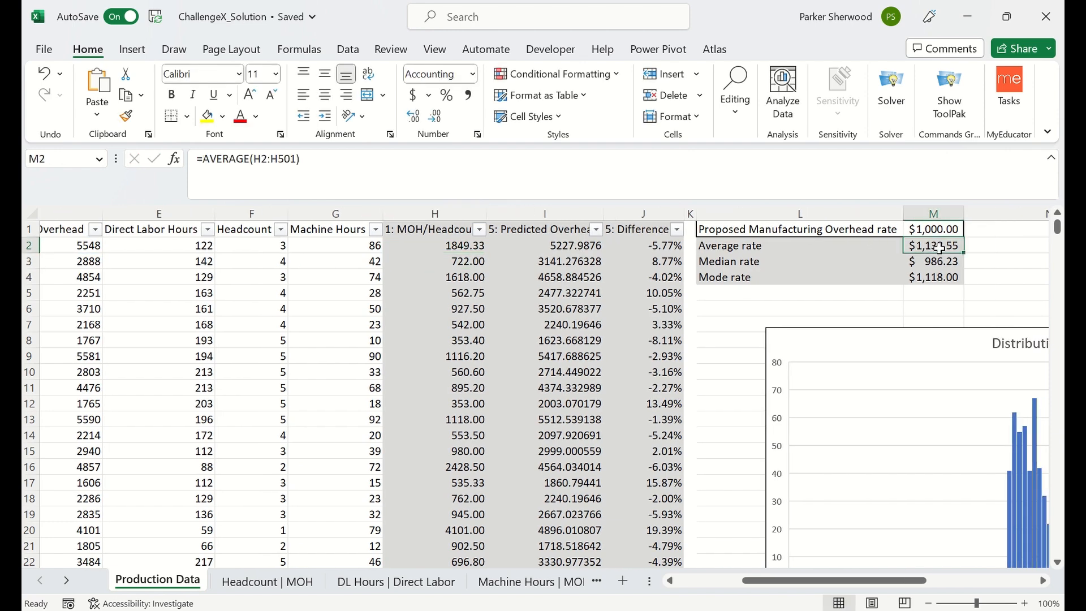
click(953, 261)
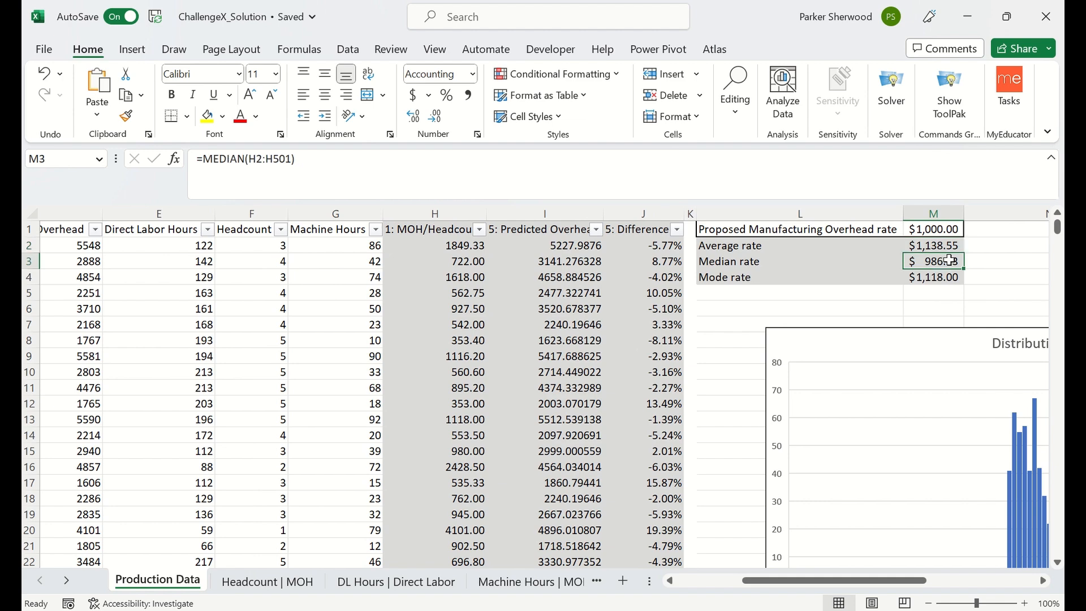
click(942, 281)
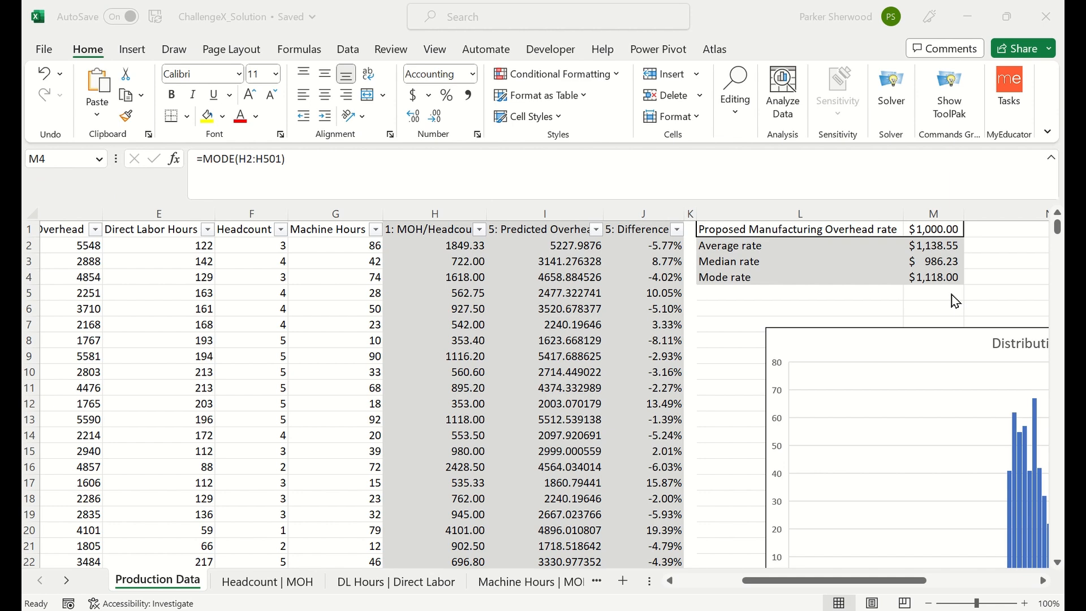
Start a Regression data analysis with the Manufacturing Overhead column, $D$1:$D$501, as the Y range.
scroll(436, 234, left, 5)
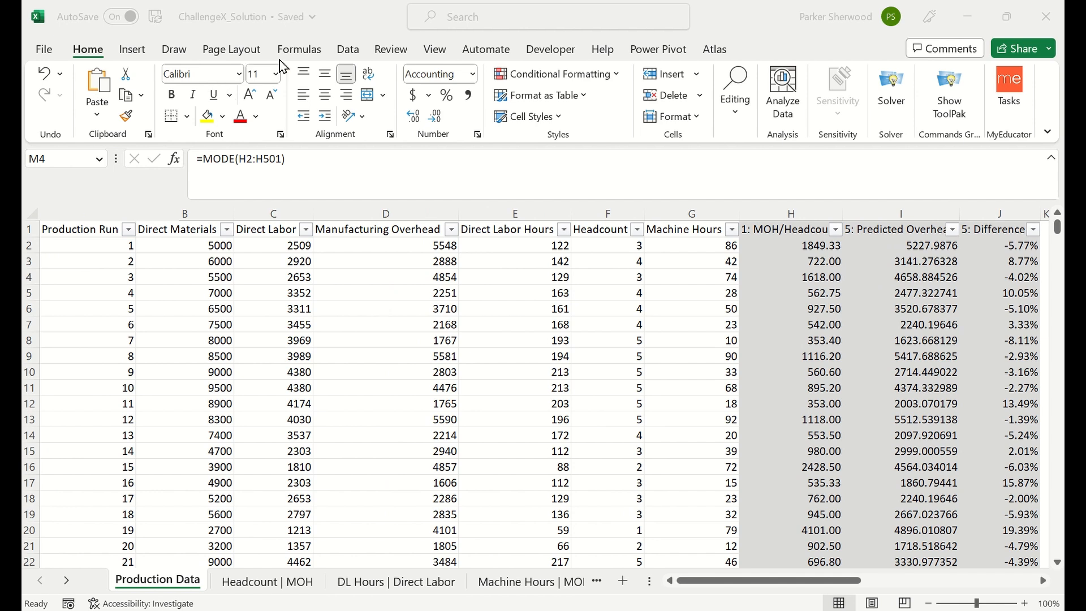
click(342, 49)
click(346, 55)
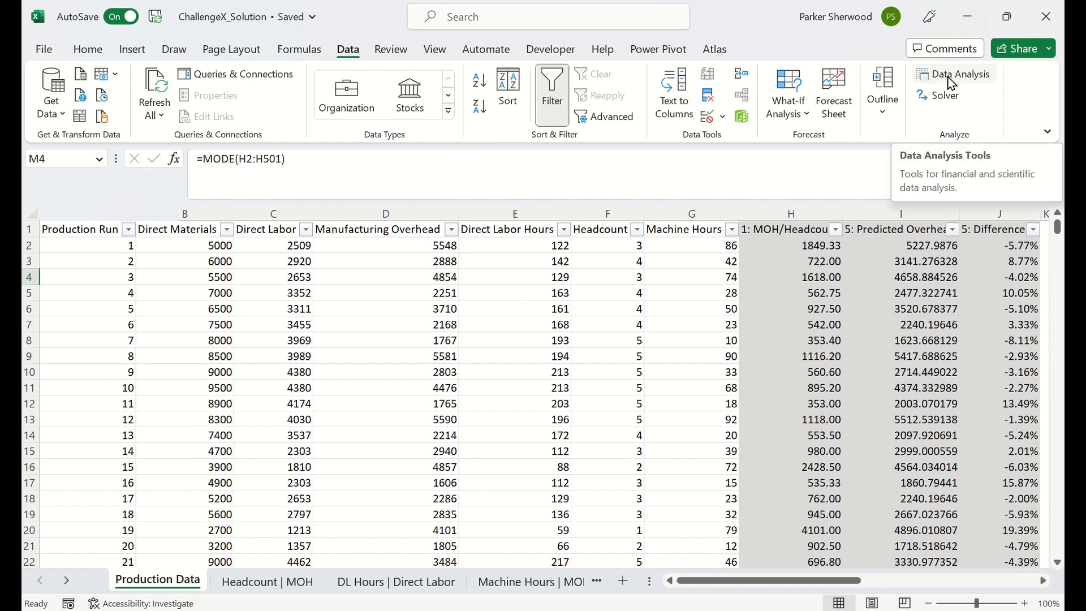
click(969, 83)
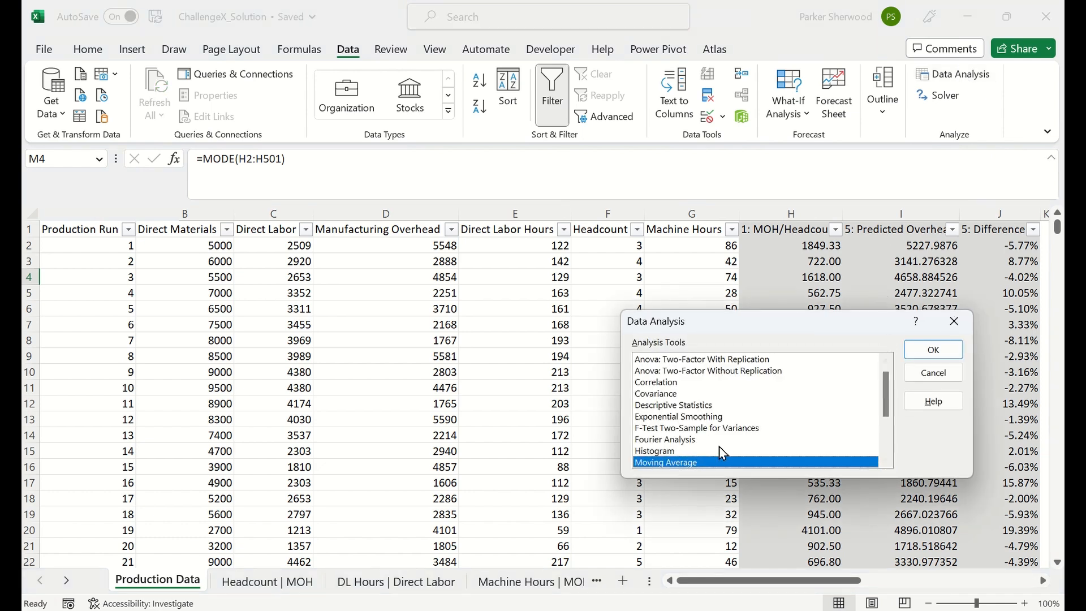
drag(884, 402, 883, 429)
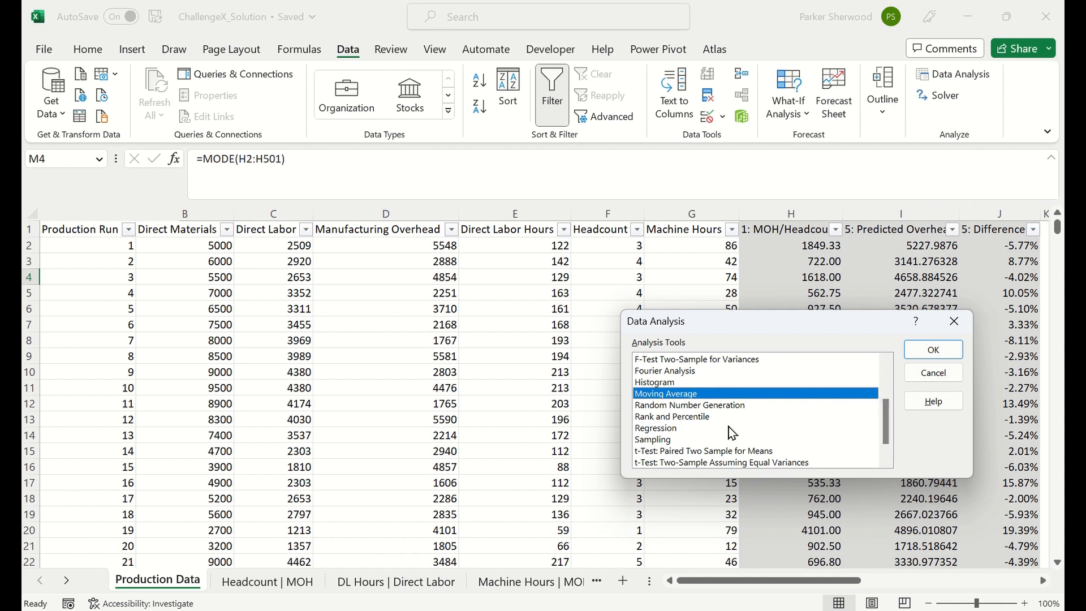
click(731, 428)
click(931, 353)
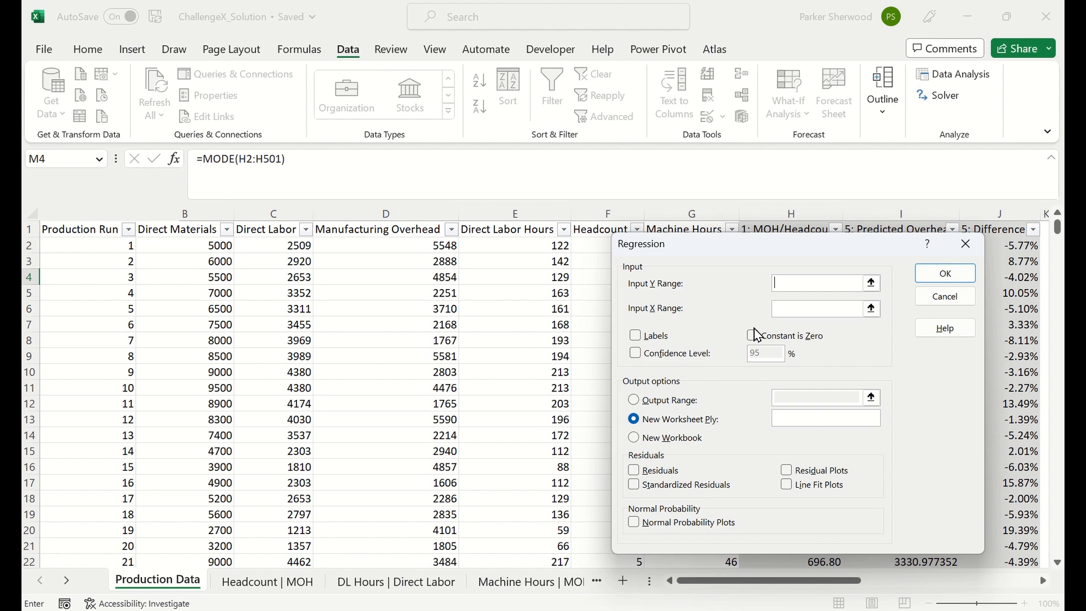
drag(798, 257, 827, 266)
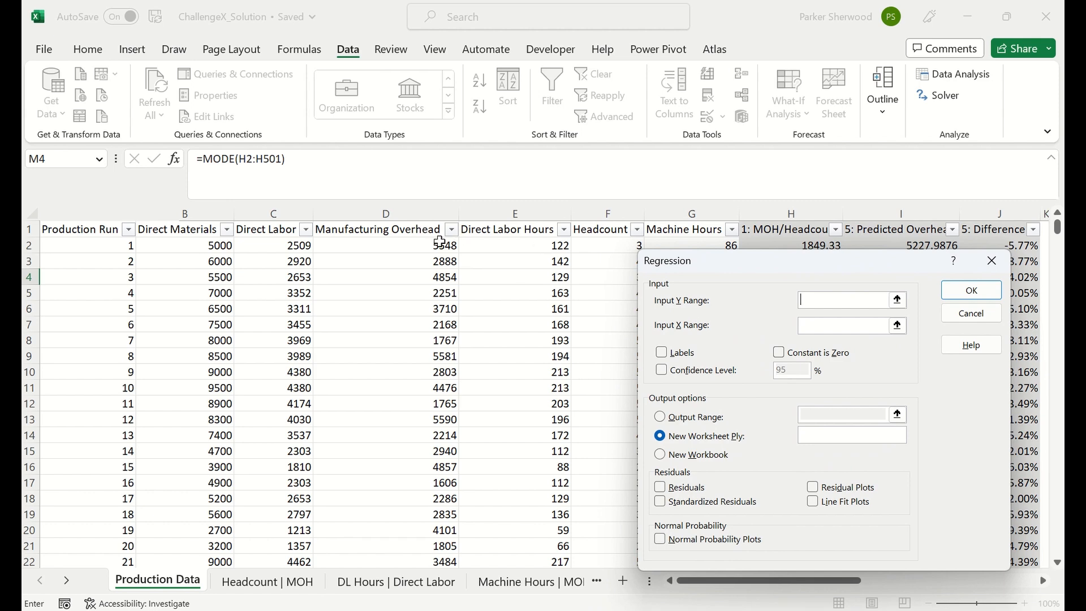
click(416, 235)
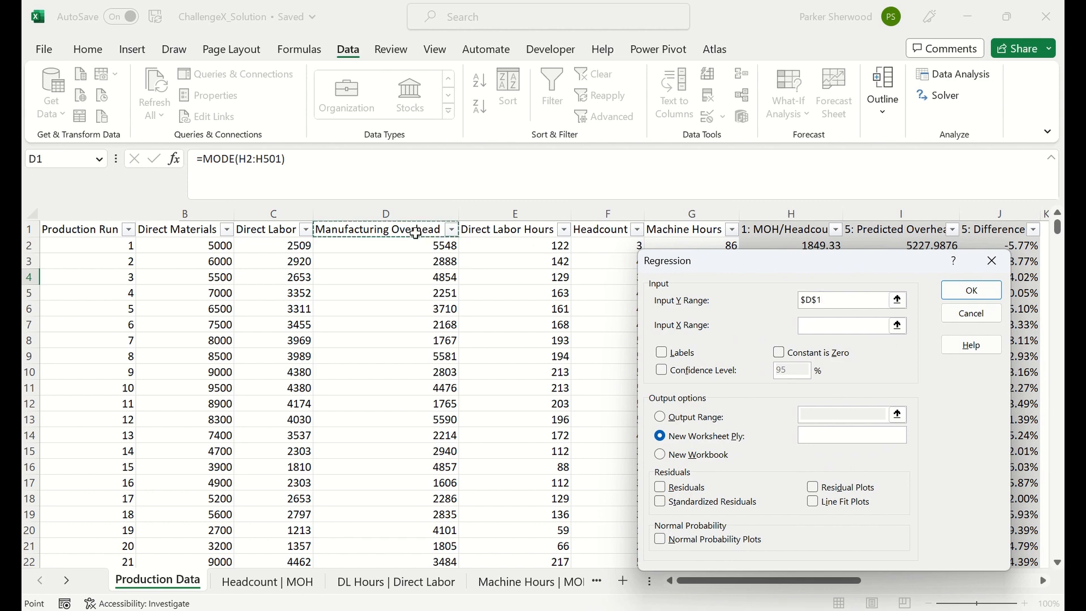
key(ctrl+shift+Down)
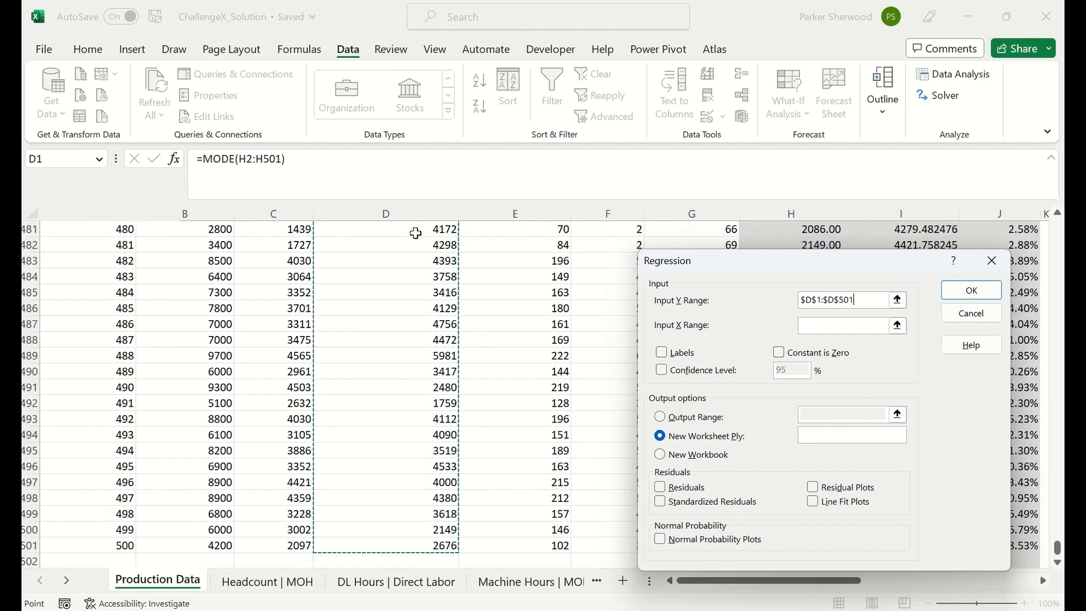
Set the regression's X range to the Headcount column, $F$1:$F$501, and enable Labels.
click(861, 326)
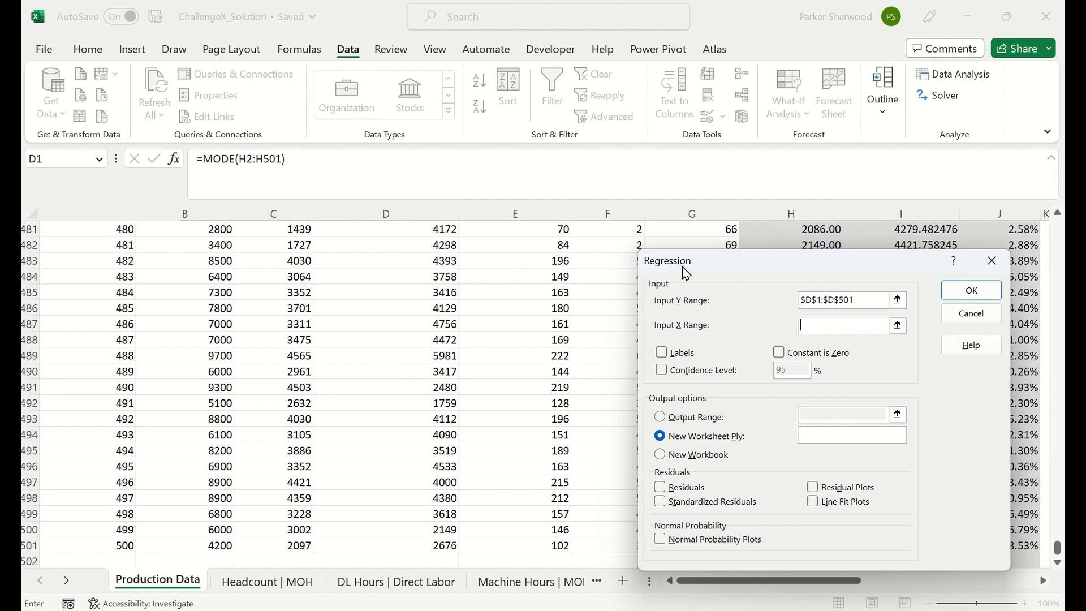
click(589, 239)
key(ctrl+Up)
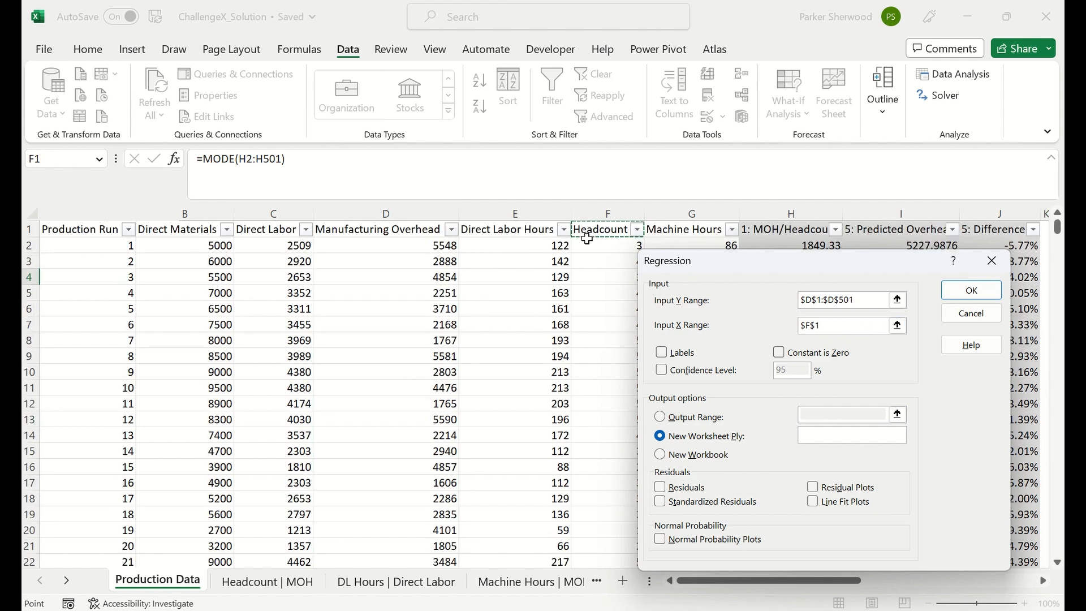
key(ctrl+shift+Down)
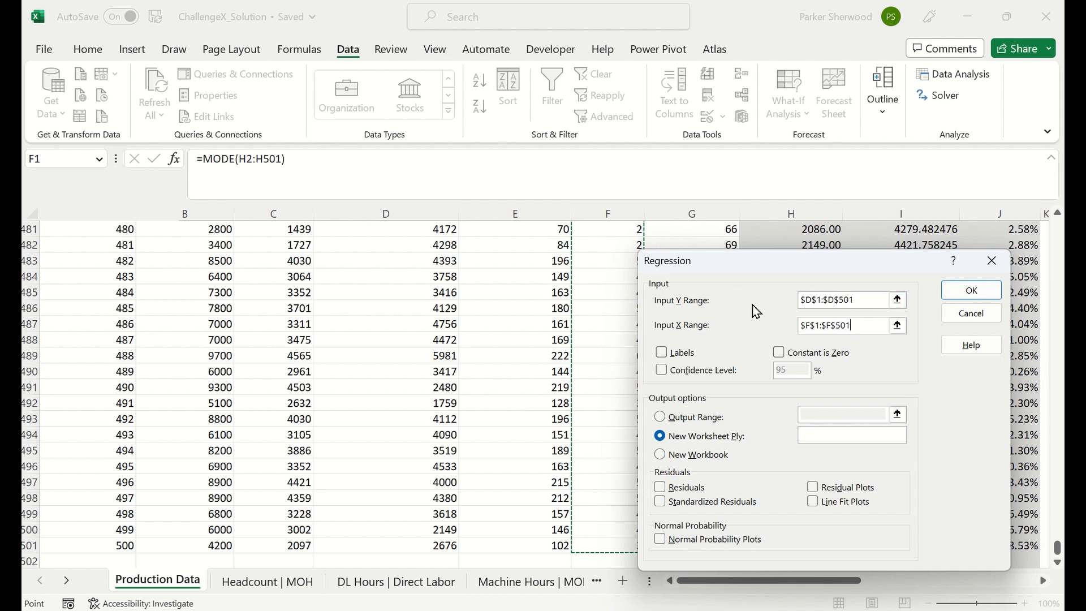
click(660, 351)
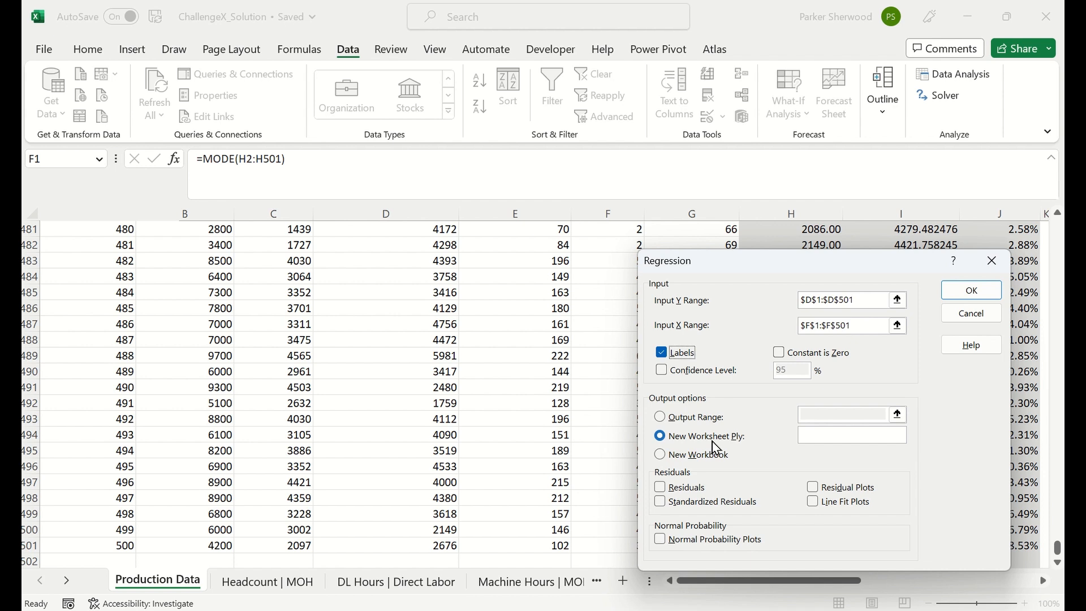
Set the regression's output range to cell A1 of the Headcount | MOH sheet and run it, overwriting the existing output.
click(663, 420)
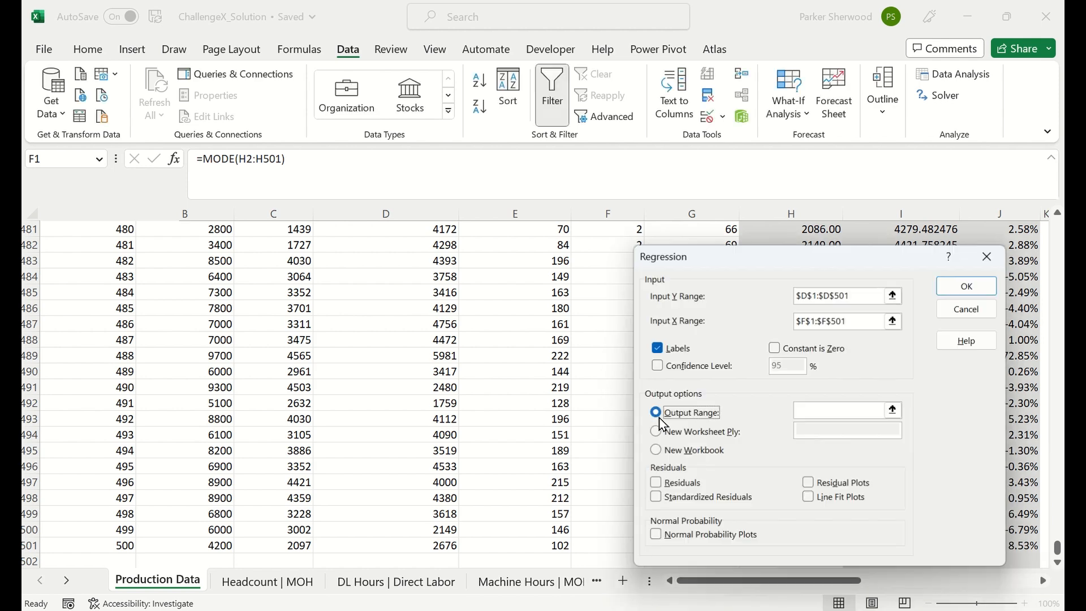
click(842, 410)
click(270, 586)
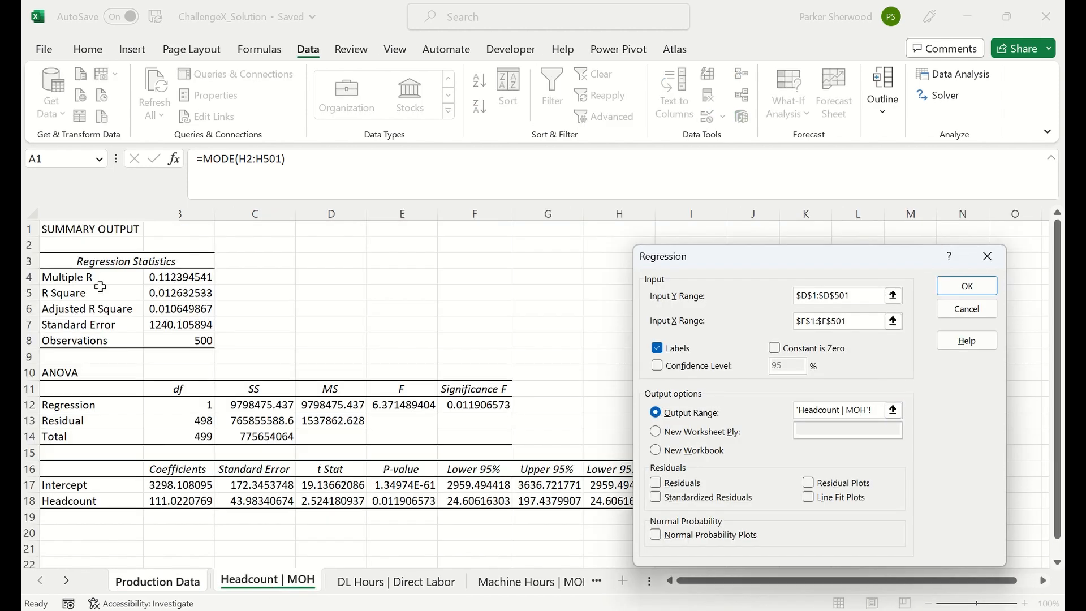
click(68, 230)
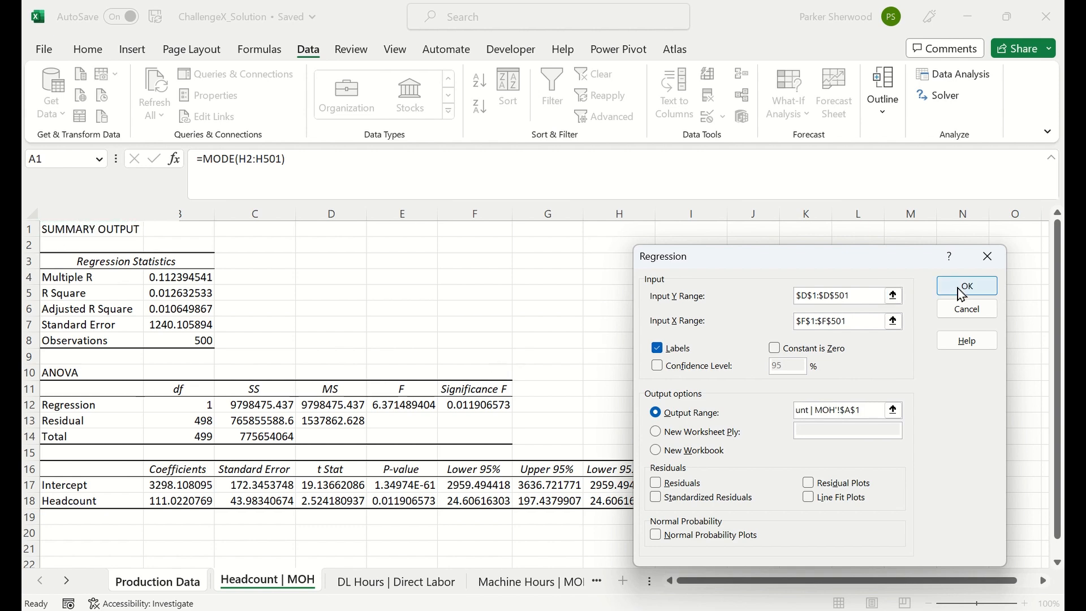
click(965, 294)
click(488, 358)
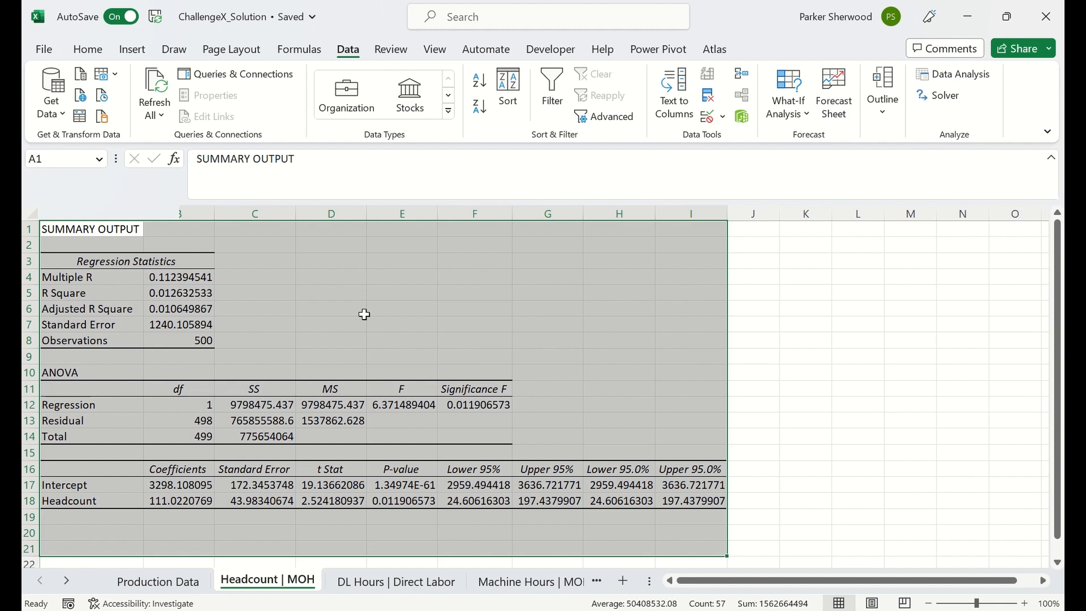
Examine the R Square value and the Headcount P-value in the regression output.
click(178, 294)
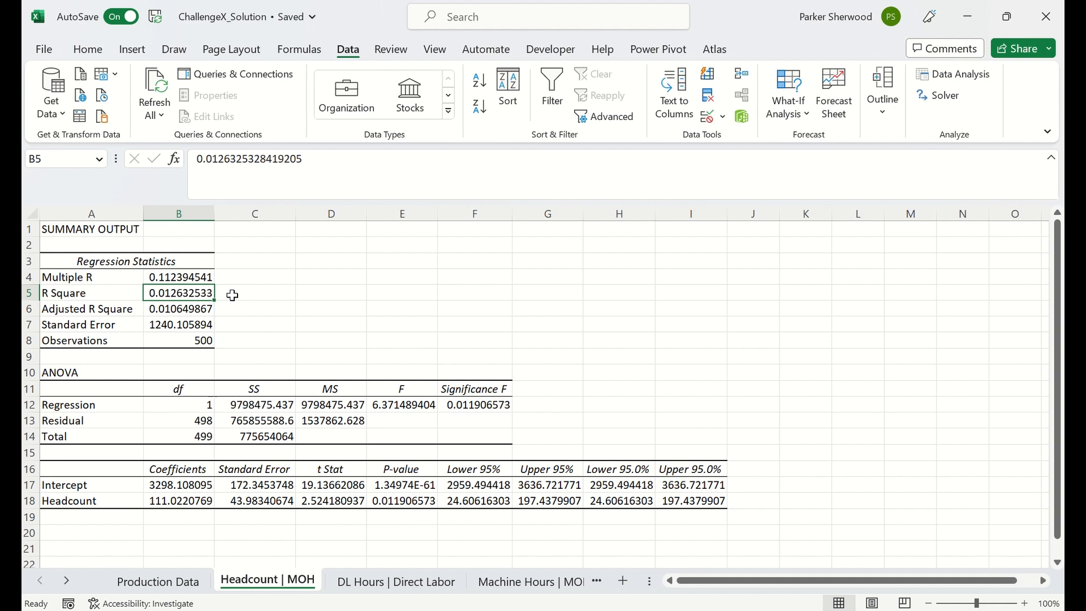
click(403, 503)
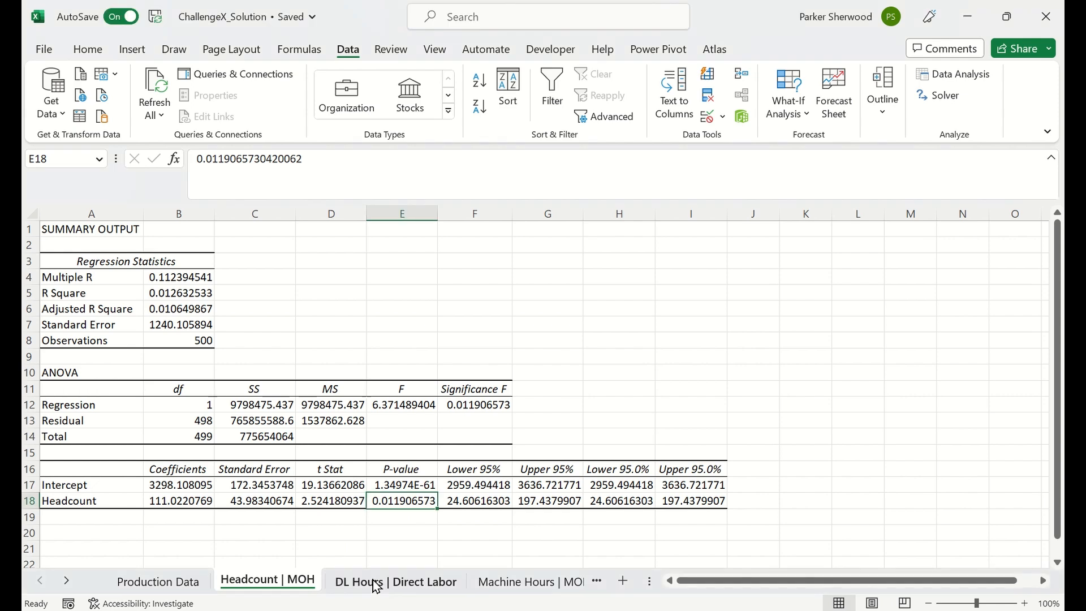
On the DL Hours | Direct Labor sheet, display the Direct Labor Hours P-value in scientific notation with five decimals.
click(376, 583)
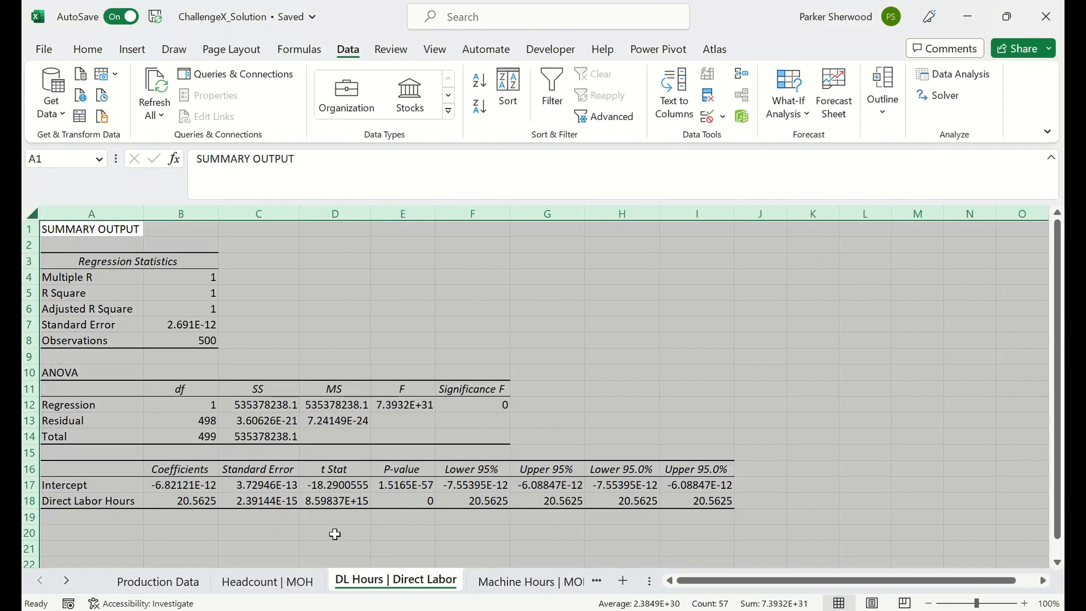
click(235, 533)
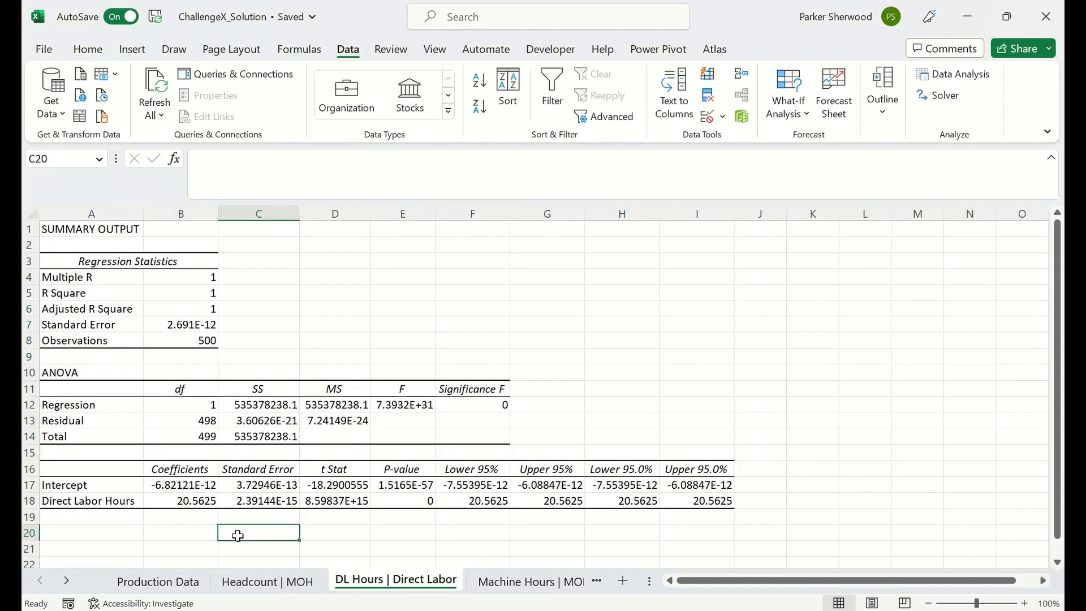
click(402, 497)
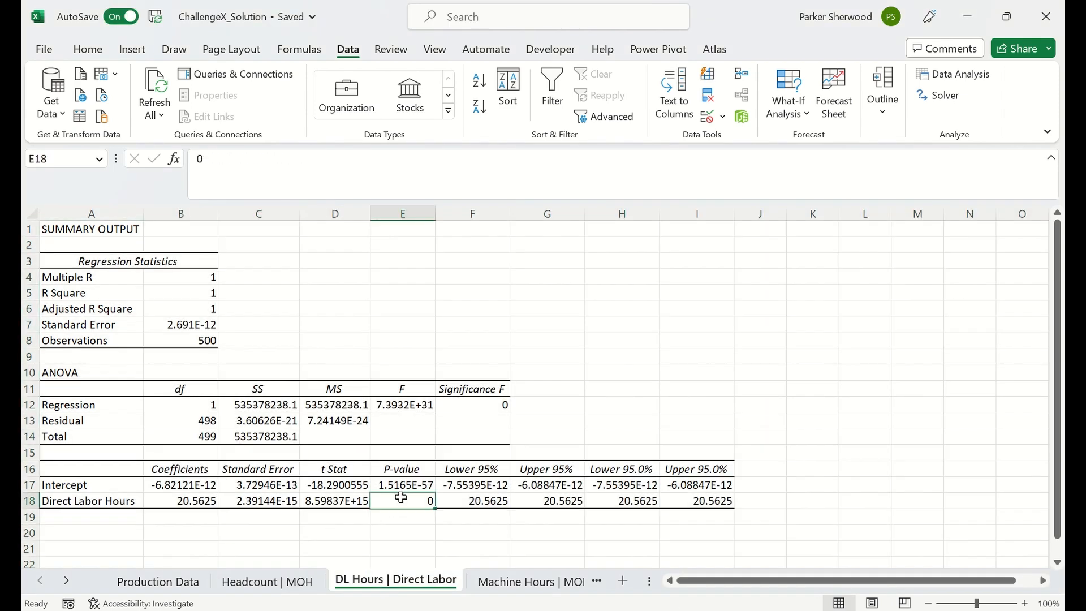
click(104, 51)
click(416, 122)
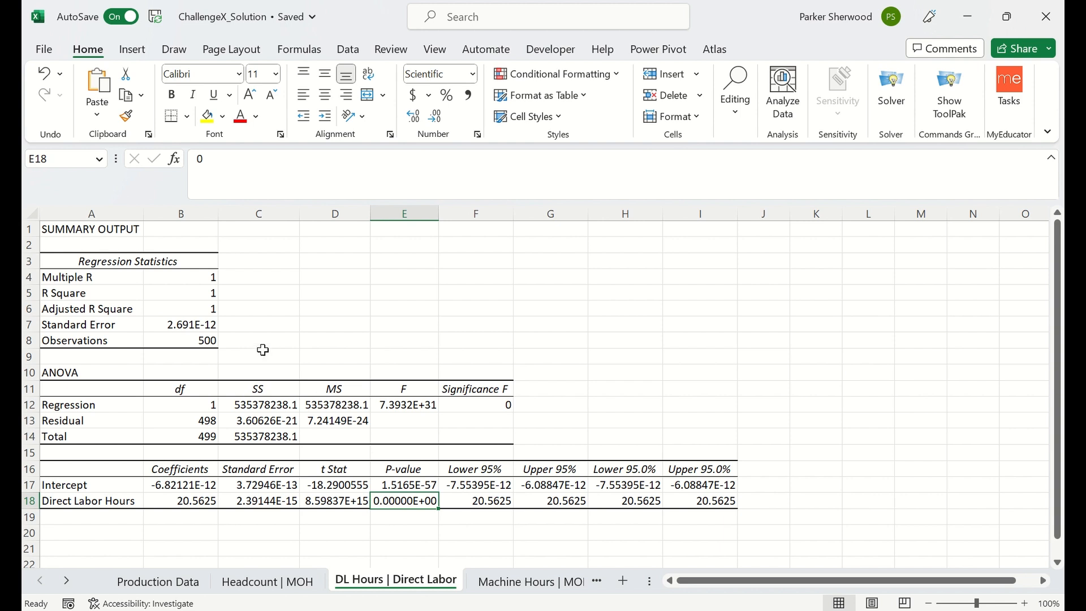
Increase the decimal places shown for R Square on the DL Hours | Direct Labor sheet, and return to the Headcount | MOH sheet.
click(189, 294)
click(415, 119)
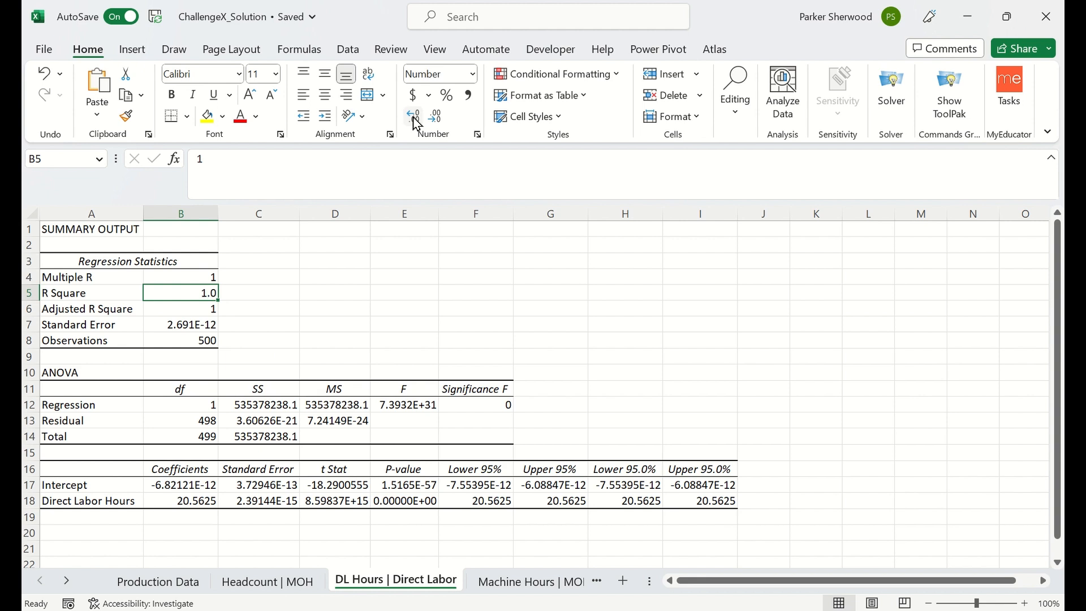
click(415, 117)
click(415, 118)
click(415, 117)
click(416, 117)
click(416, 117)
click(275, 583)
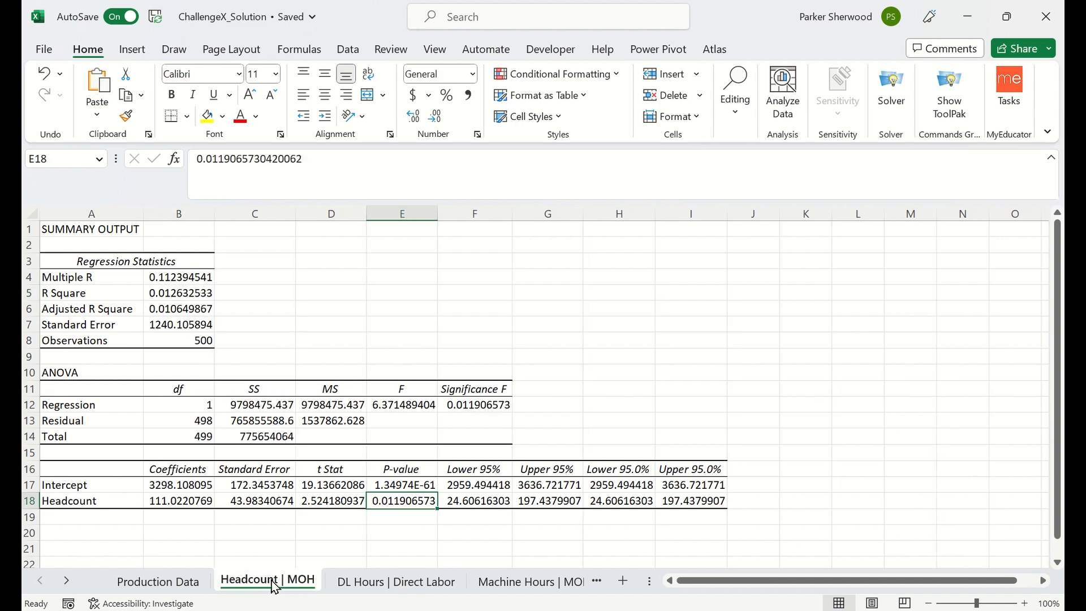
On the Machine Hours | MOH sheet, format the Machine Hours P-value as a Number with nine decimal places.
click(374, 588)
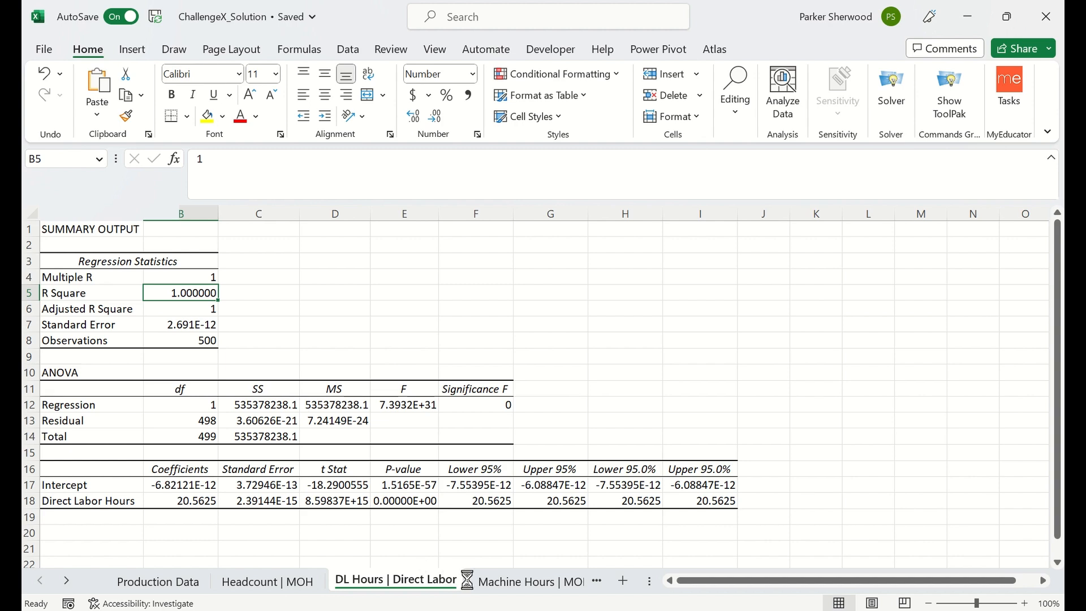
click(507, 582)
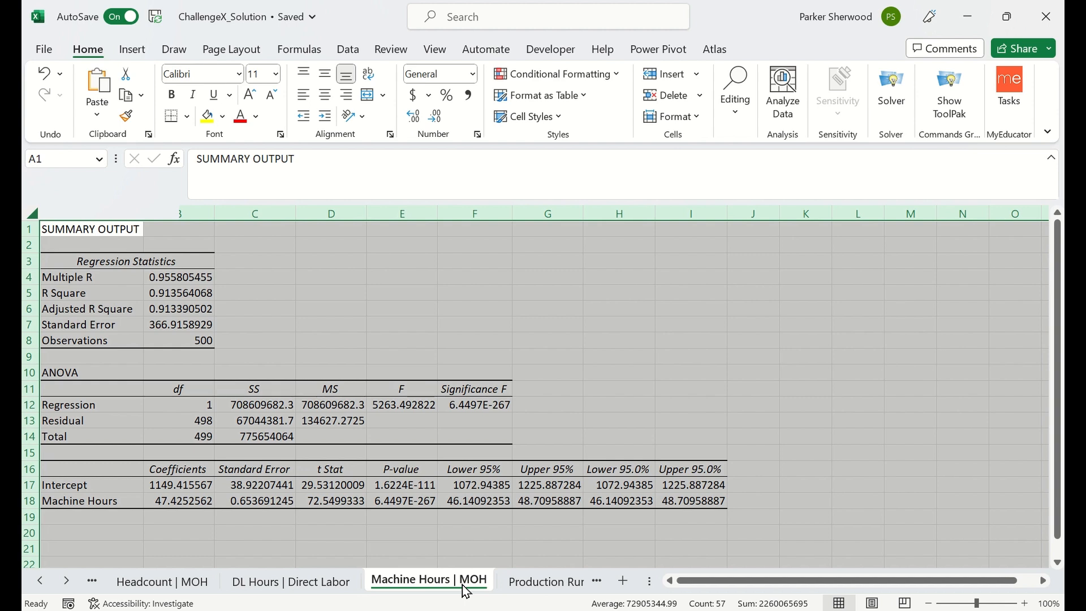
click(392, 500)
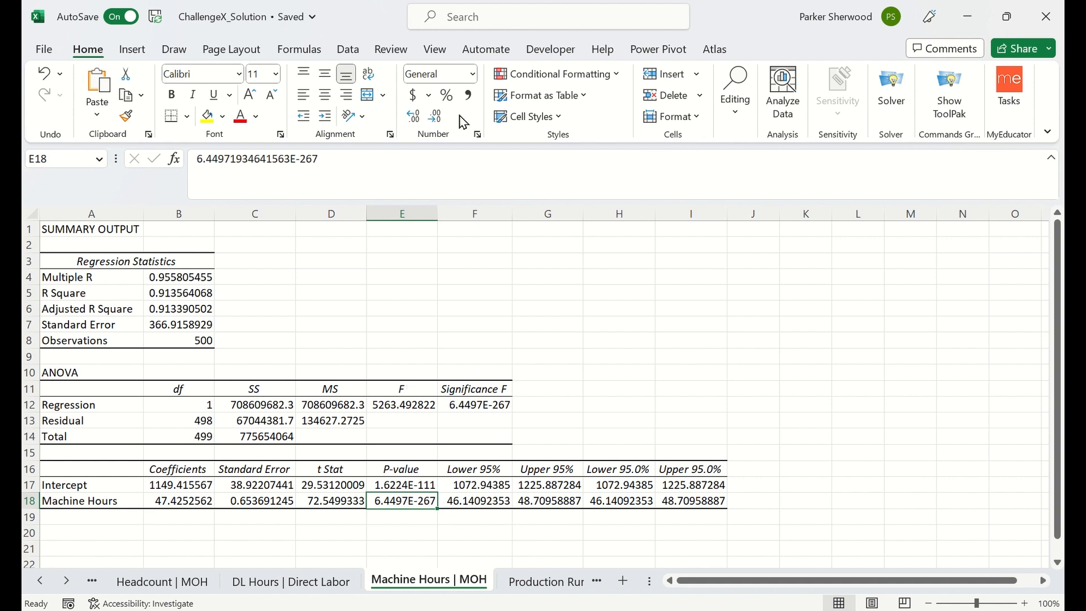
click(469, 79)
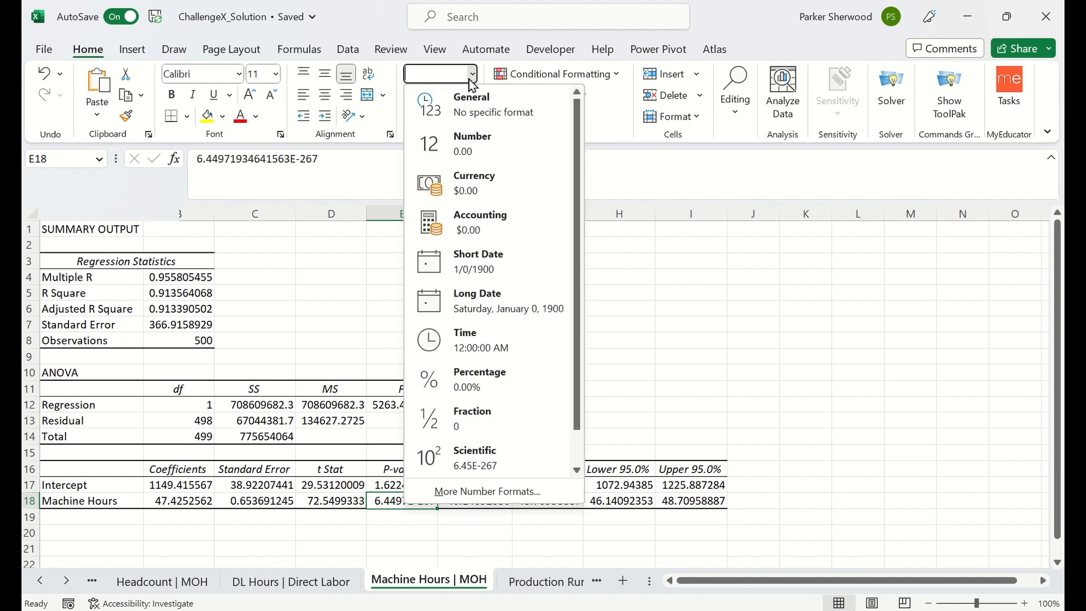
click(456, 143)
click(419, 120)
click(419, 120)
click(419, 120)
click(419, 120)
click(419, 120)
click(418, 120)
click(418, 119)
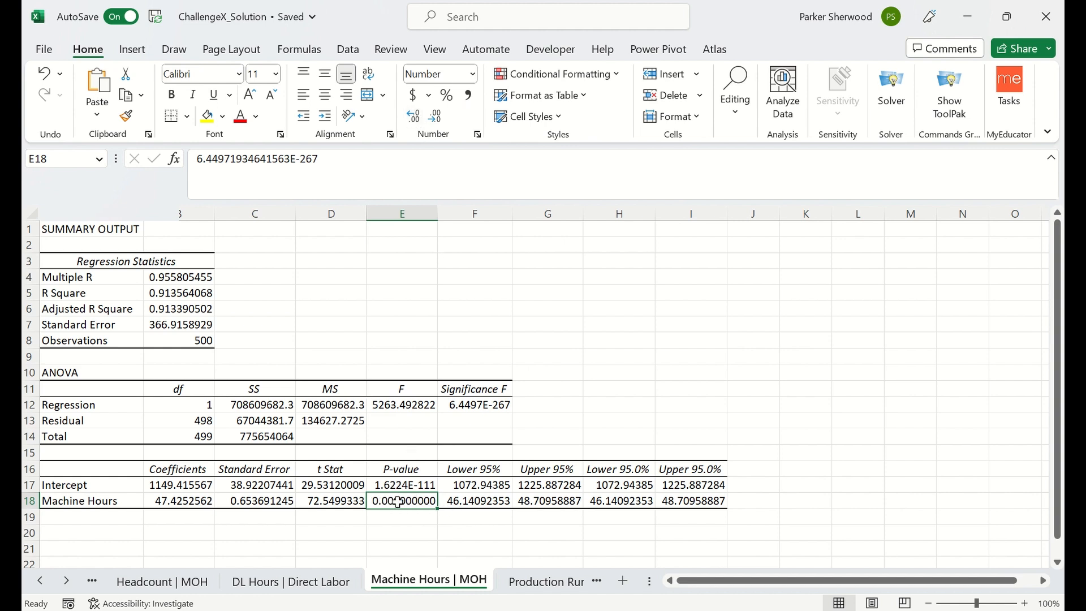
Examine R Square for Machine Hours, and the Production Run P-value on the Production Run | MOH sheet.
click(199, 294)
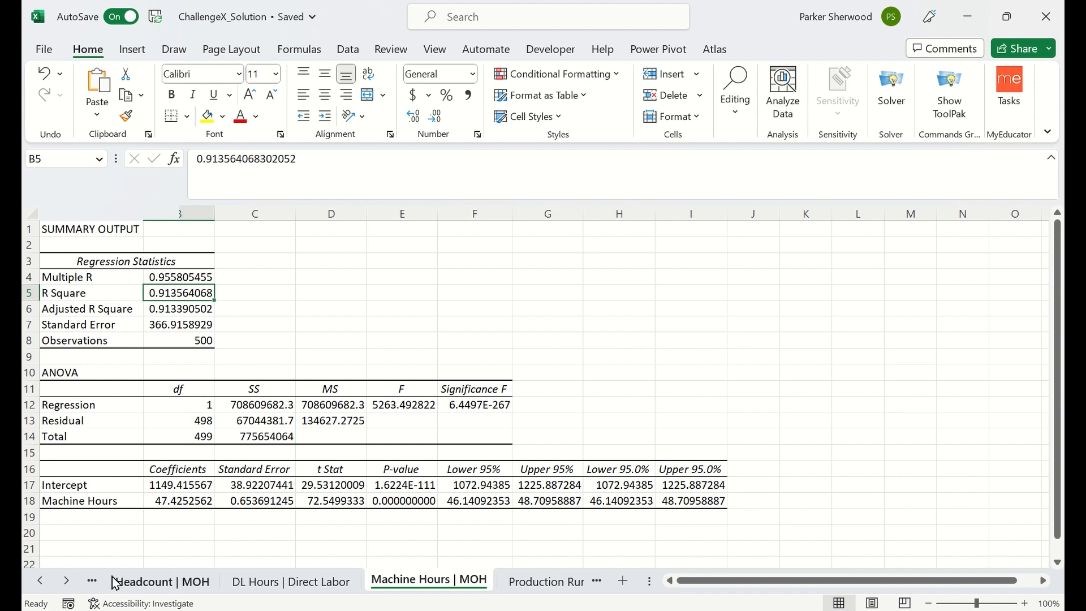
click(67, 581)
click(67, 582)
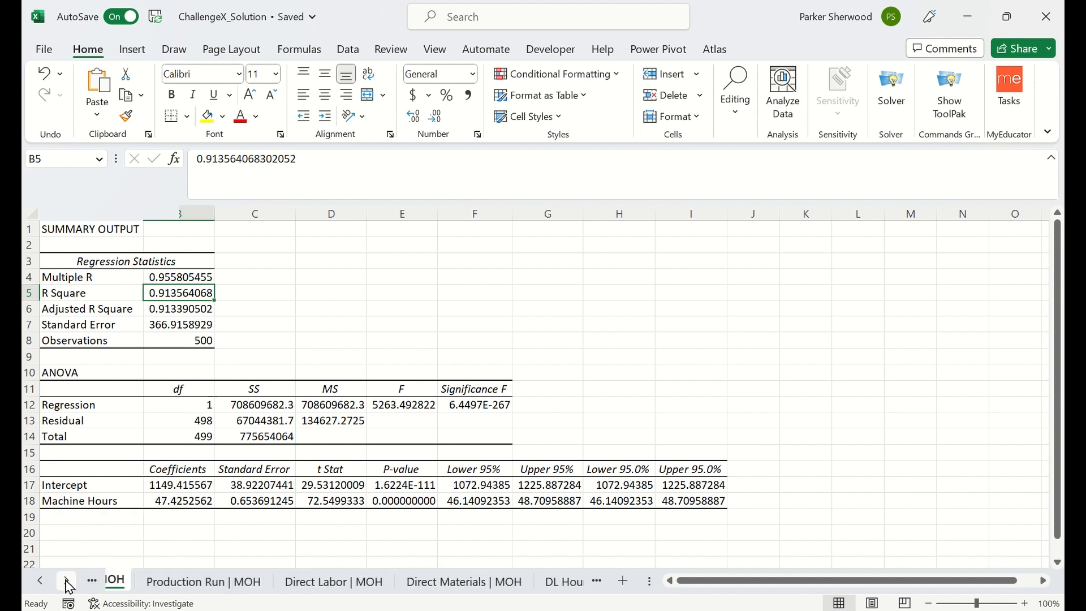
click(39, 582)
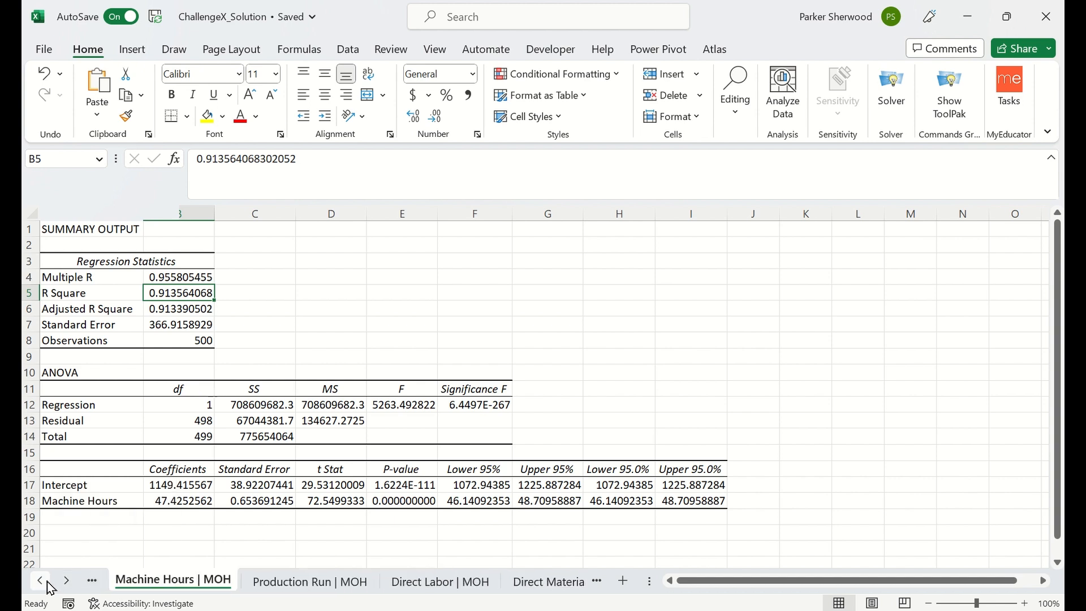
click(275, 589)
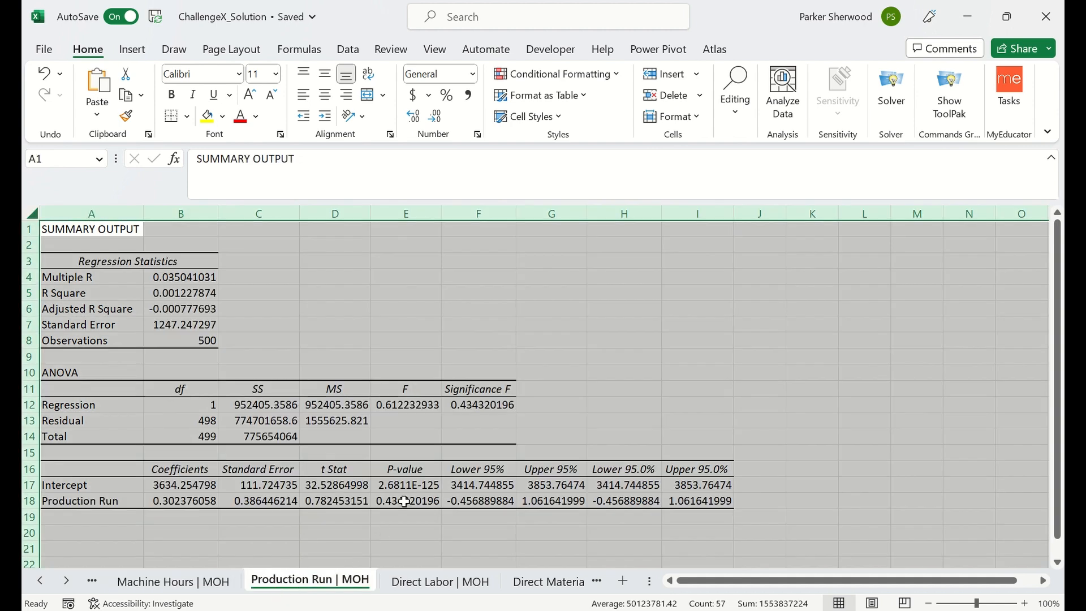
click(403, 501)
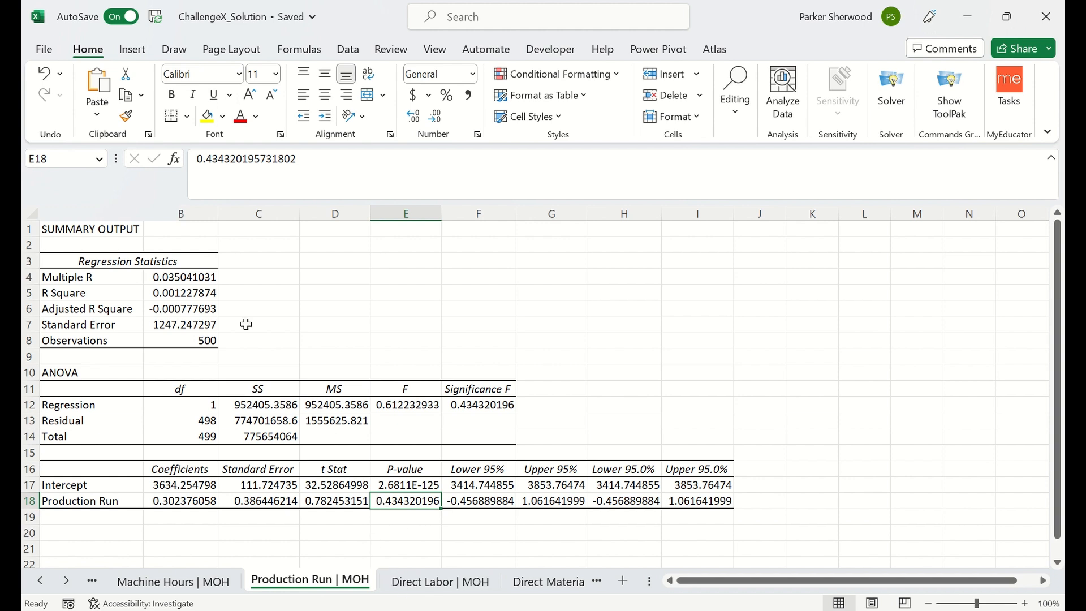
Review the regression outputs on the Direct Labor, Direct Materials and DL Hours MOH sheets, and return to the Machine Hours | MOH sheet.
click(443, 584)
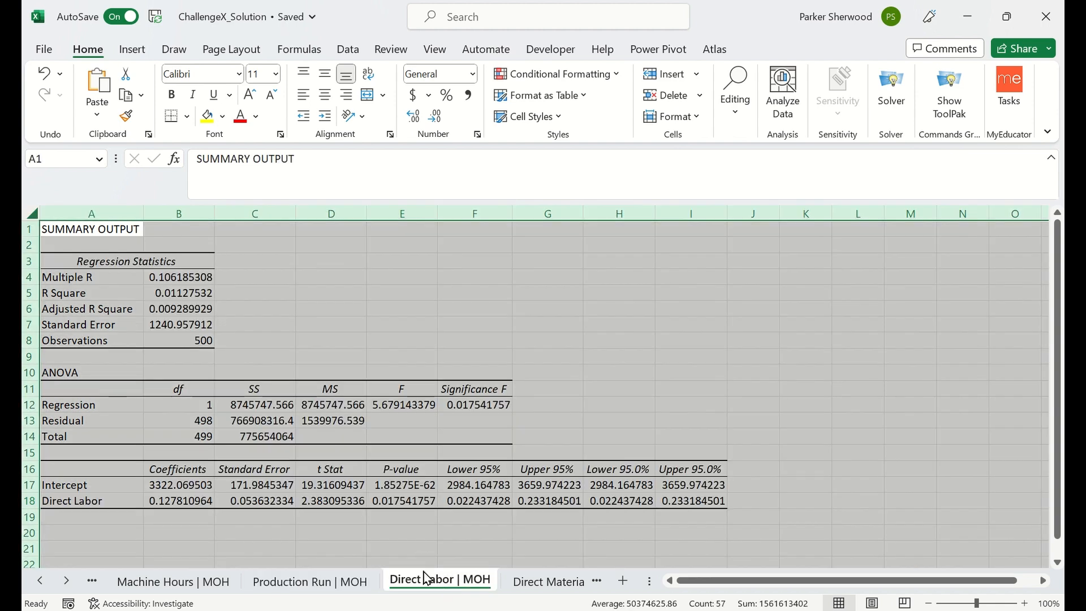
click(515, 587)
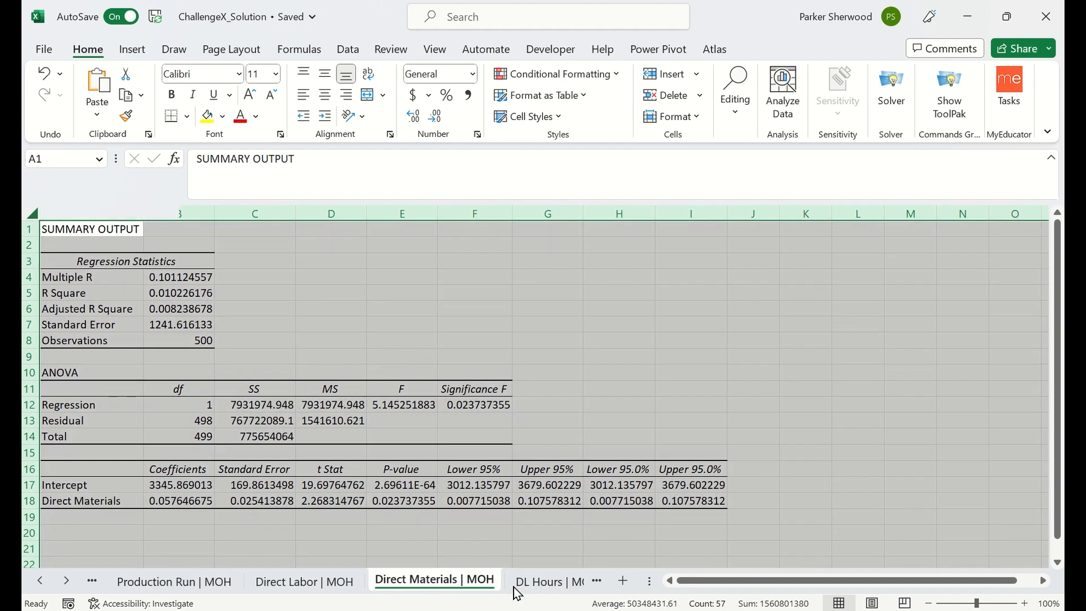
click(527, 588)
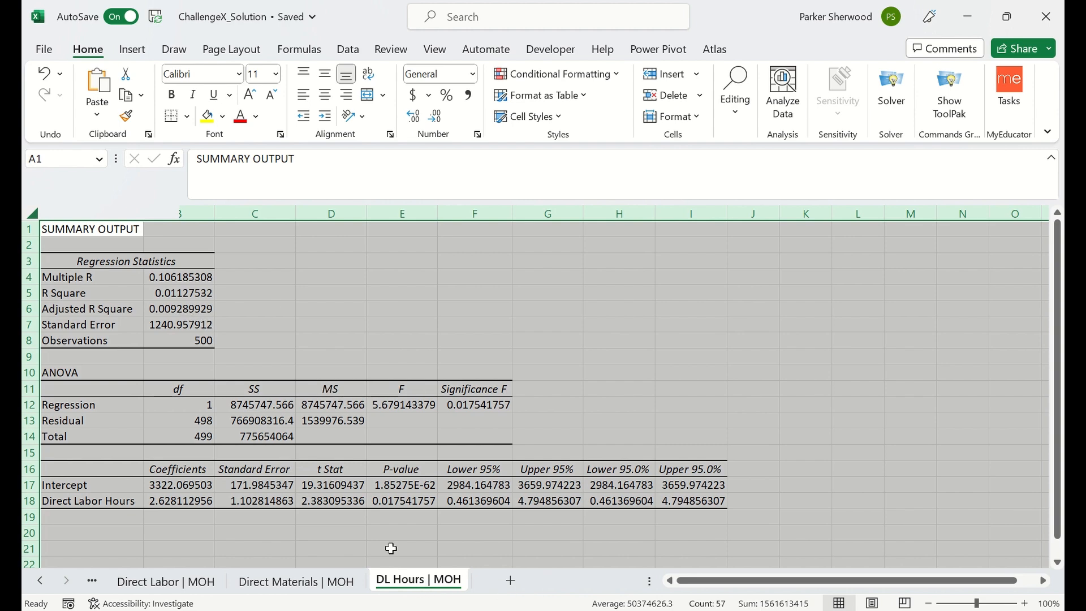
click(41, 581)
click(41, 581)
click(44, 583)
click(421, 588)
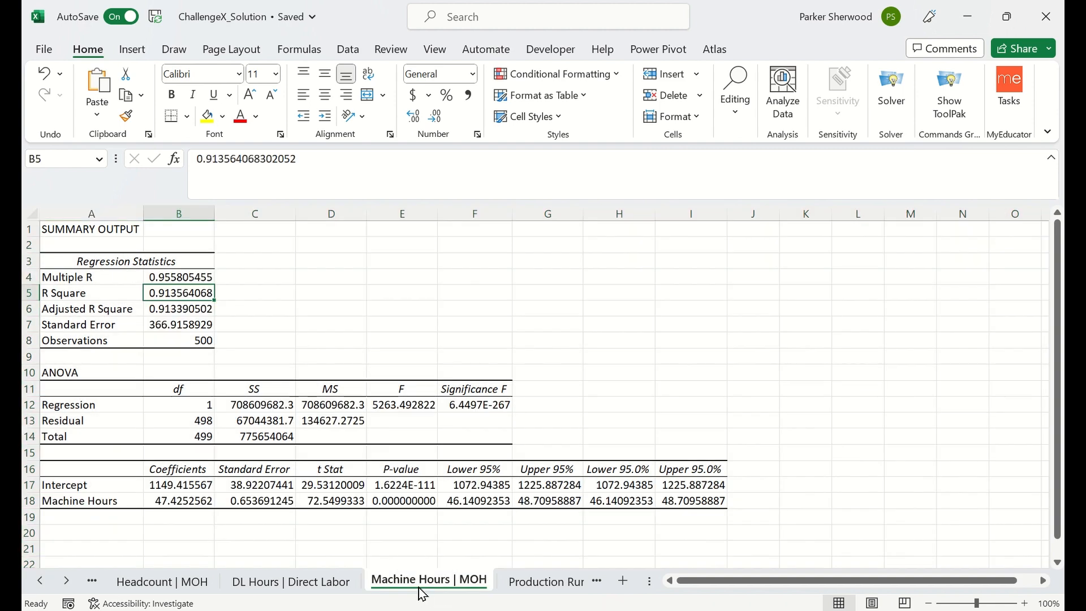
Examine the predicted overhead formula in cell I2 of the Production Data sheet.
click(41, 581)
click(41, 581)
click(154, 584)
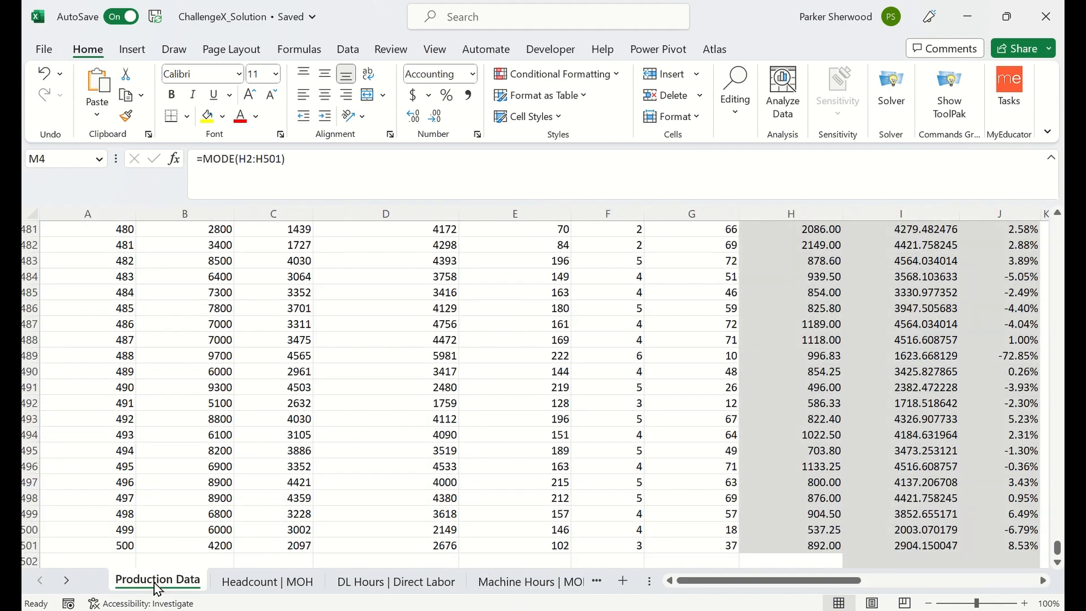
scroll(580, 394, up, 3)
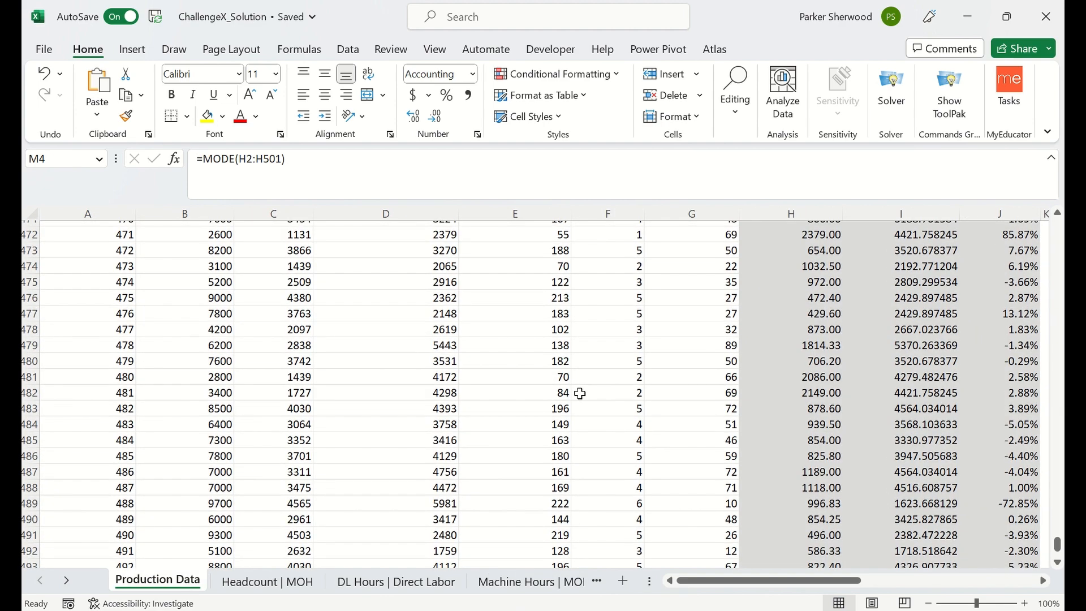
click(581, 394)
key(ctrl+Up)
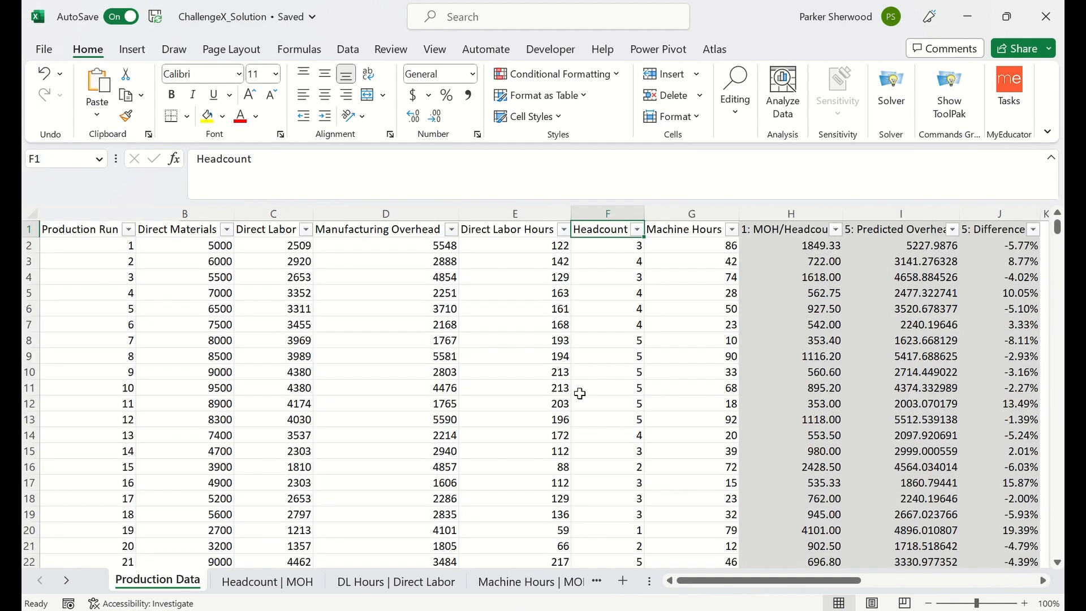
scroll(812, 378, right, 3)
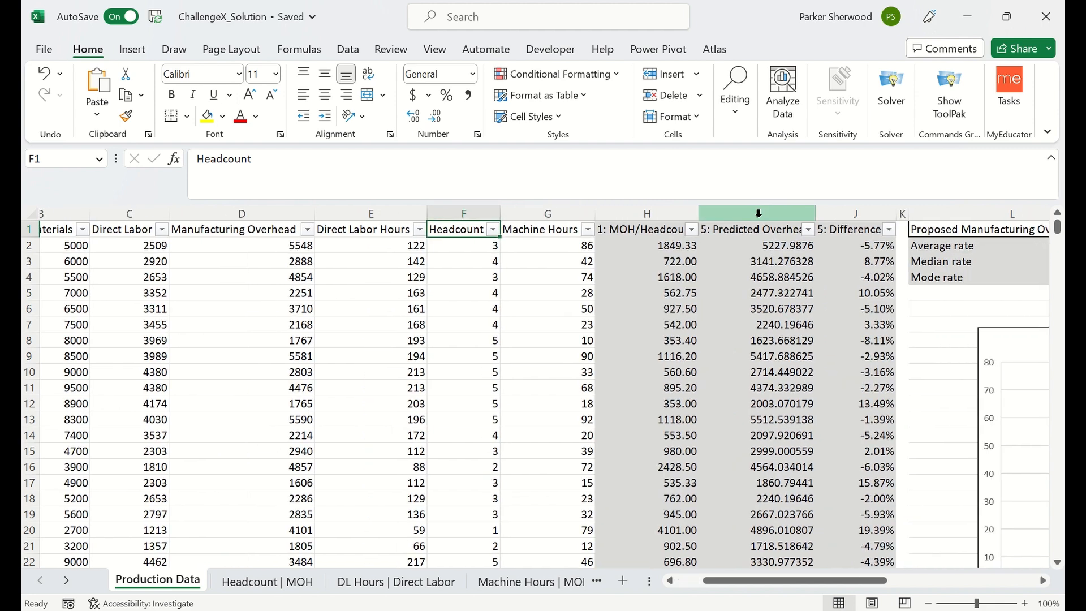
click(759, 250)
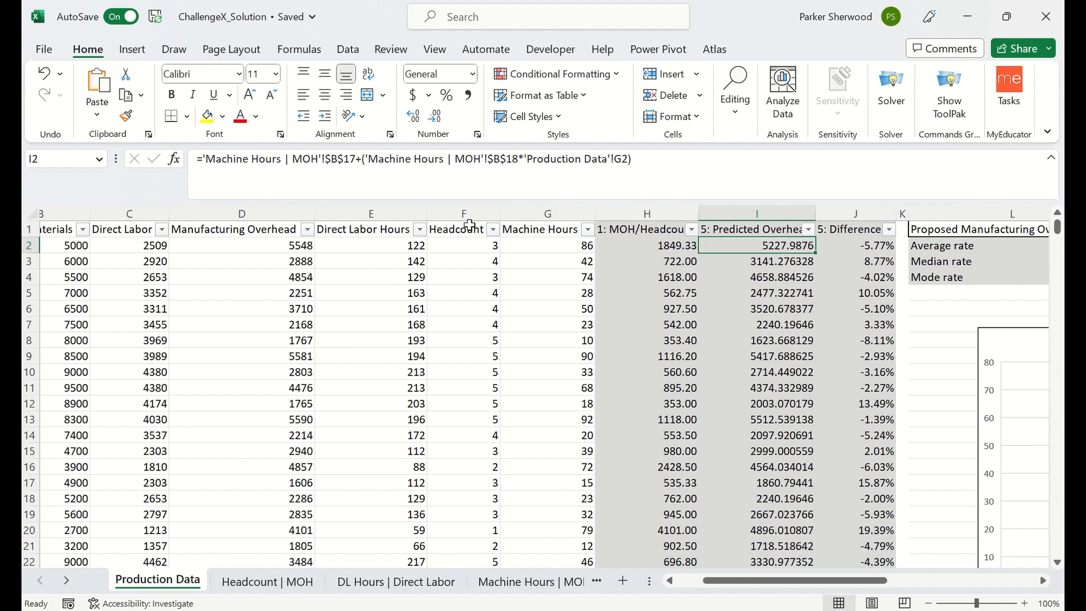
Examine the Intercept and Machine Hours coefficients in the regression output on the Machine Hours | MOH sheet.
click(501, 588)
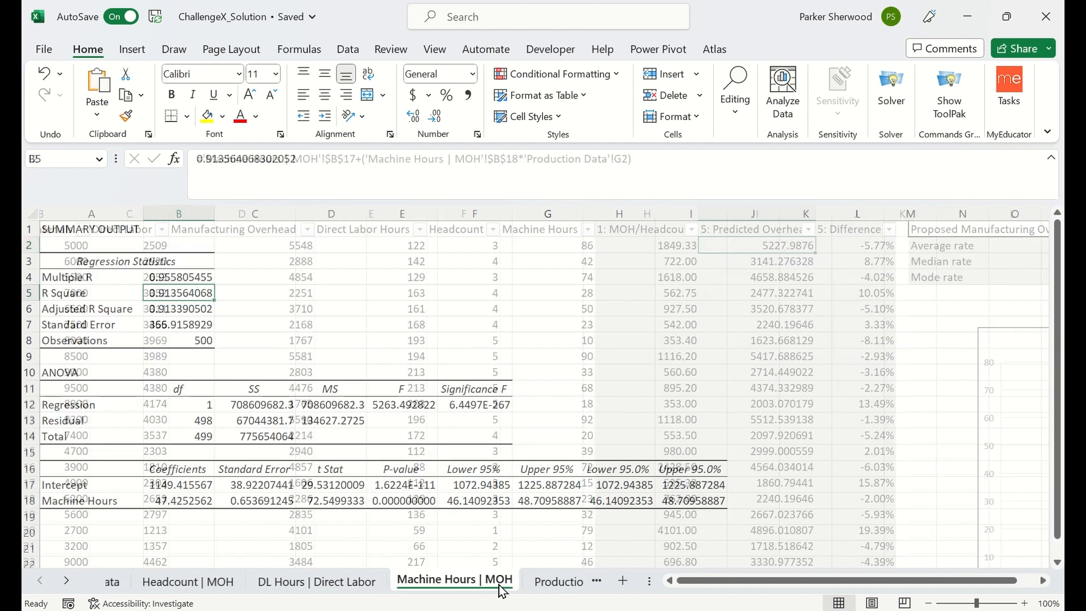
click(200, 485)
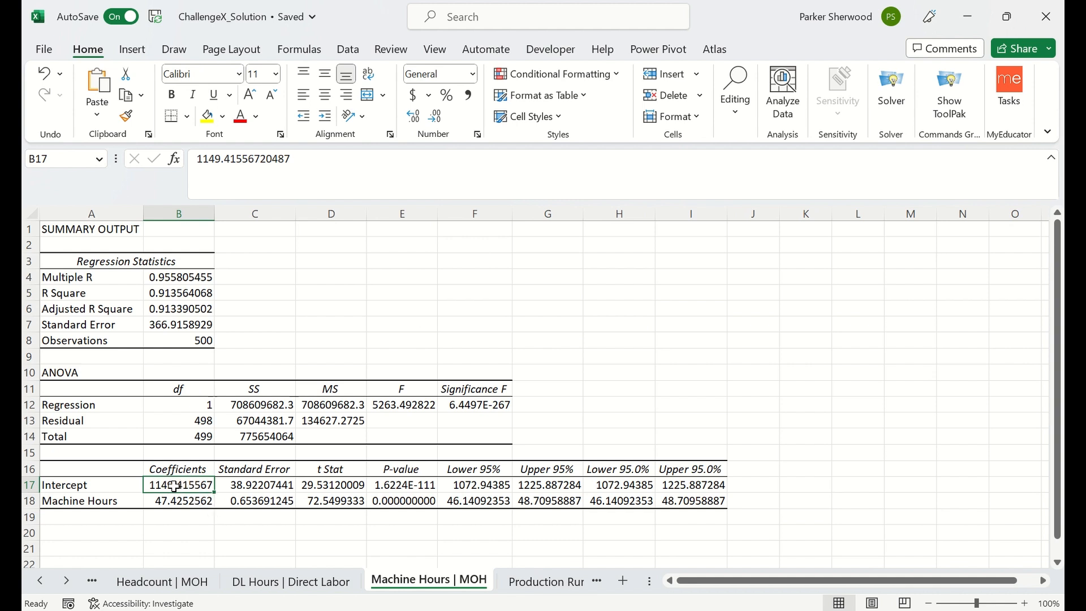
click(188, 502)
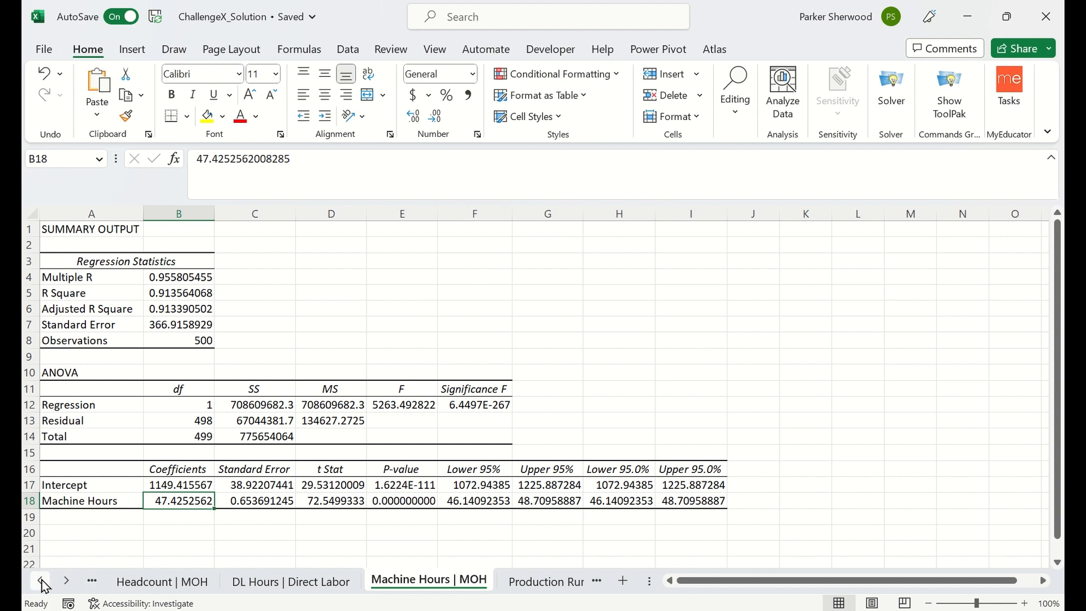
click(170, 486)
click(185, 503)
click(41, 583)
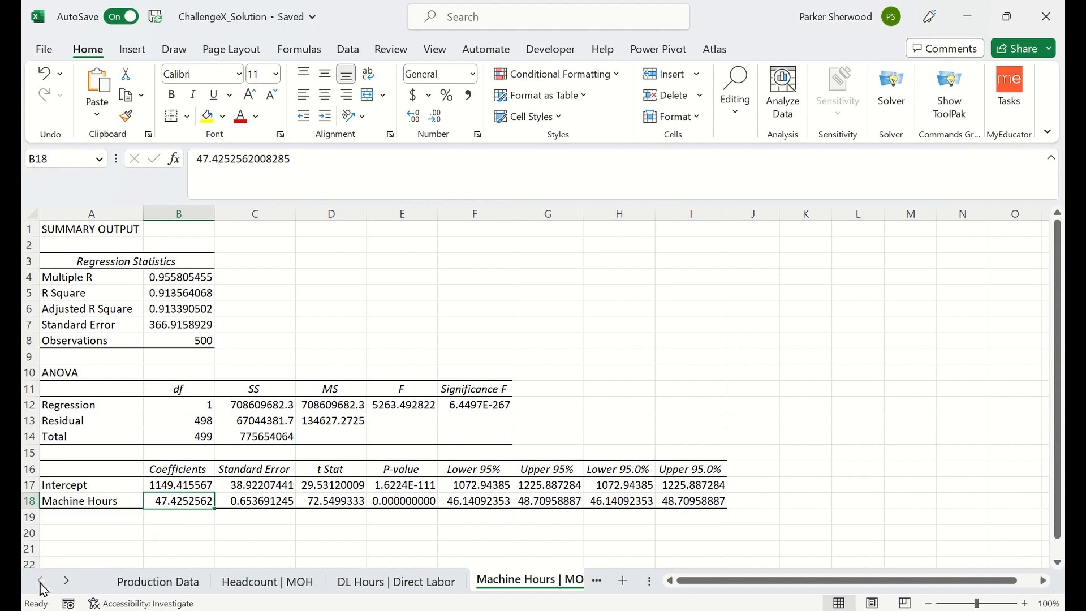
Inspect the Difference % formula in cell J2 of the Production Data sheet, leaving it unedited.
click(151, 583)
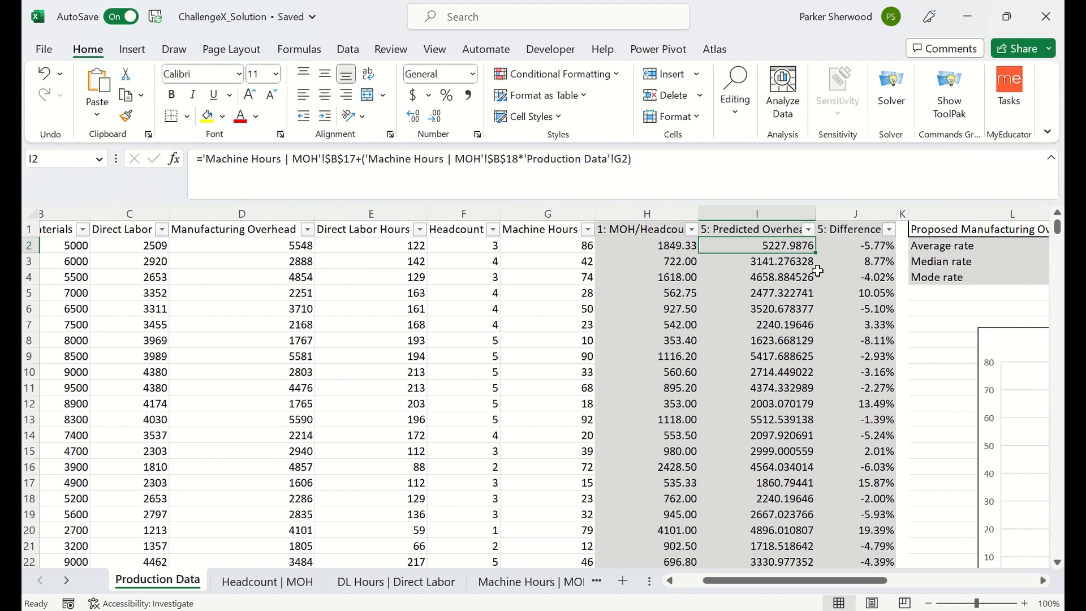
click(862, 246)
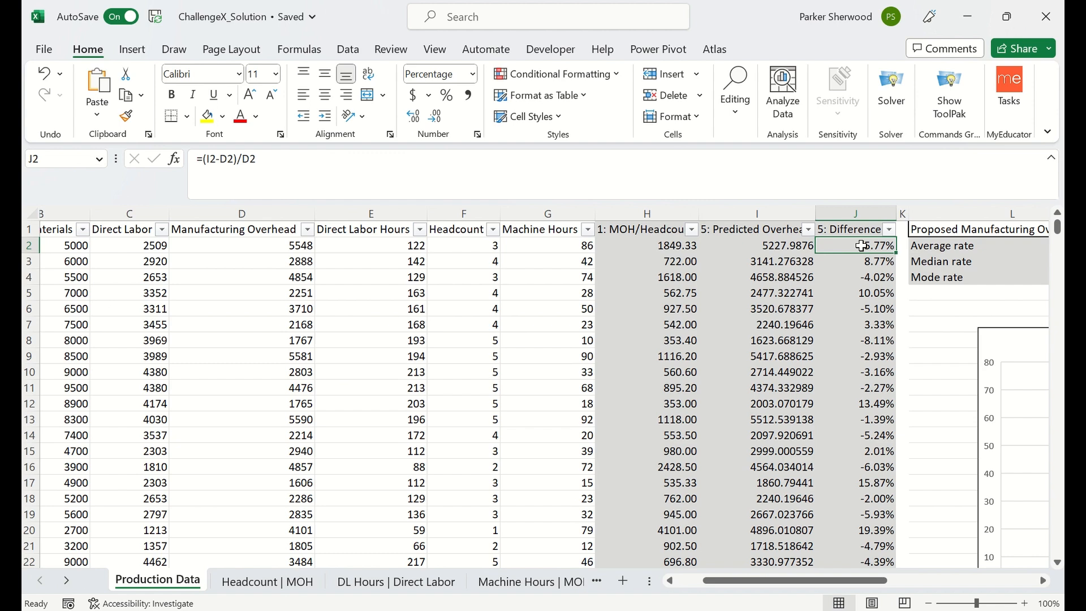
double_click(861, 246)
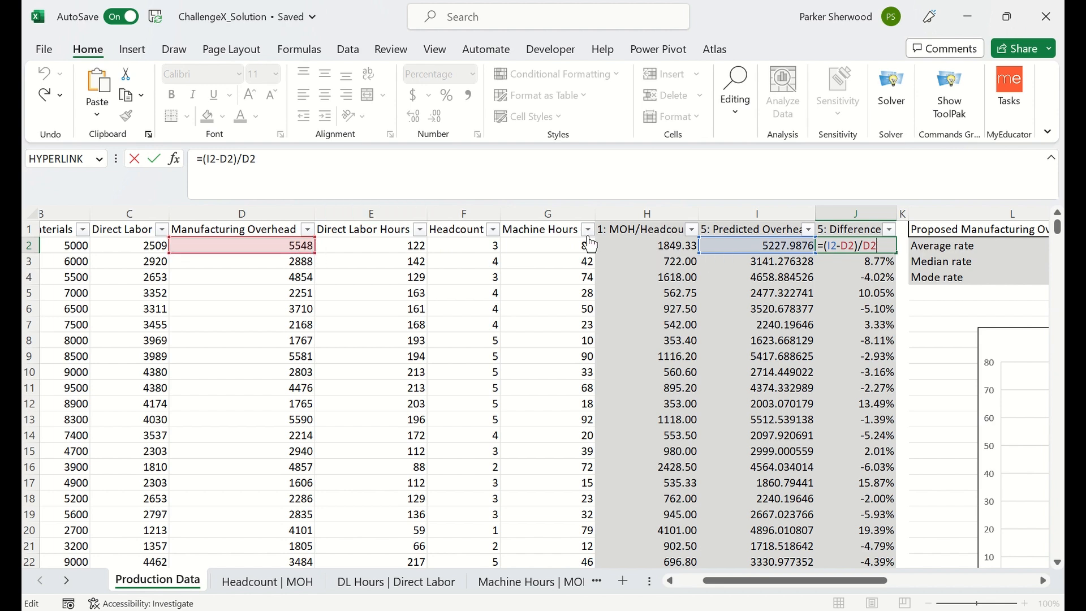
key(Return)
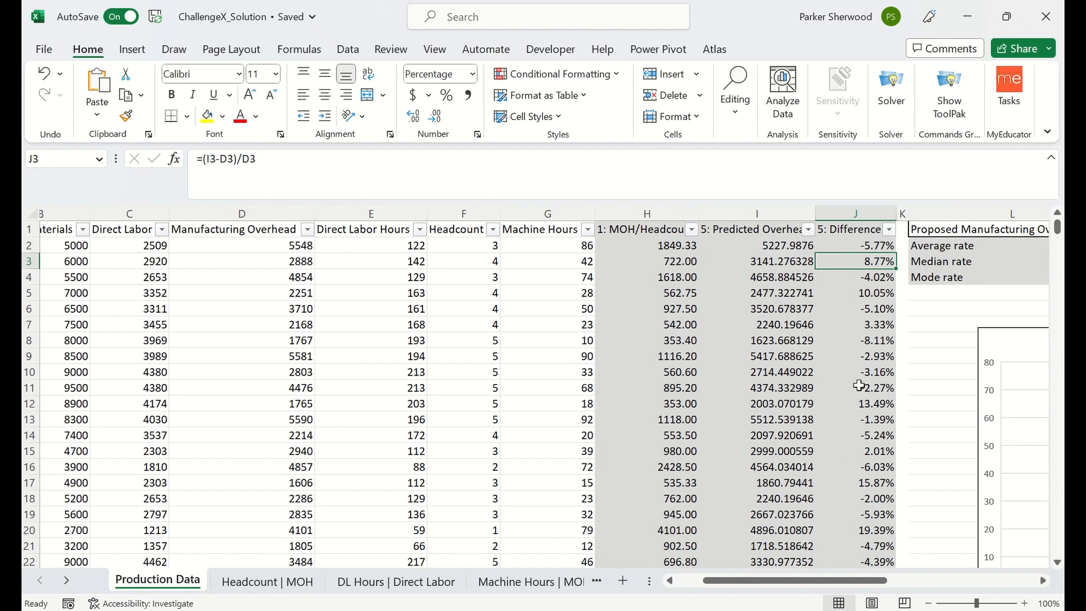
Filter the Difference % column to show only -72.85%, -71.86%, 85.87% and 103.24%.
click(890, 229)
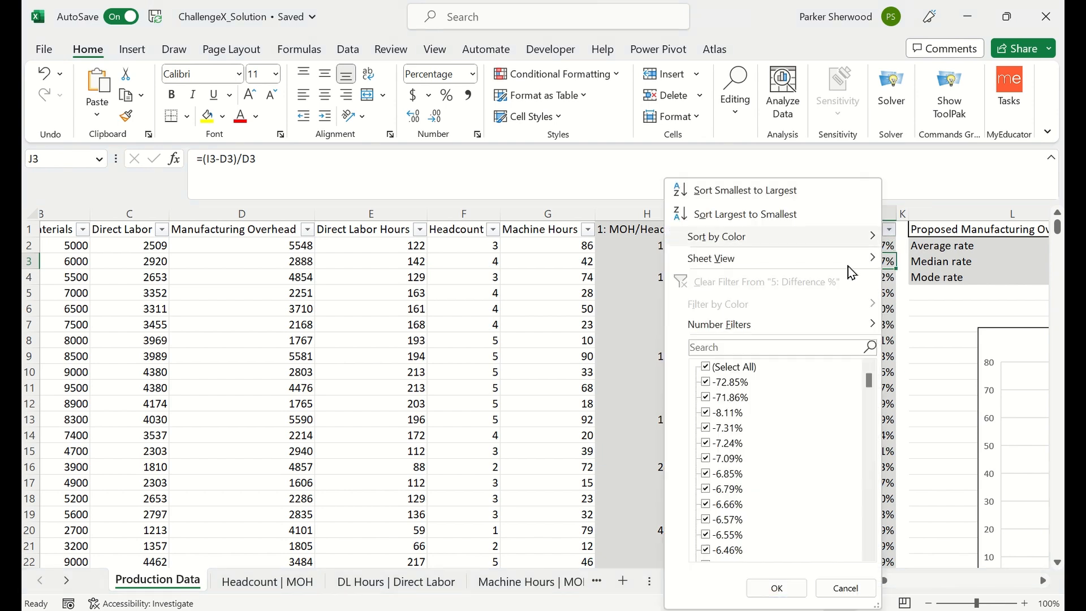
click(707, 368)
click(706, 383)
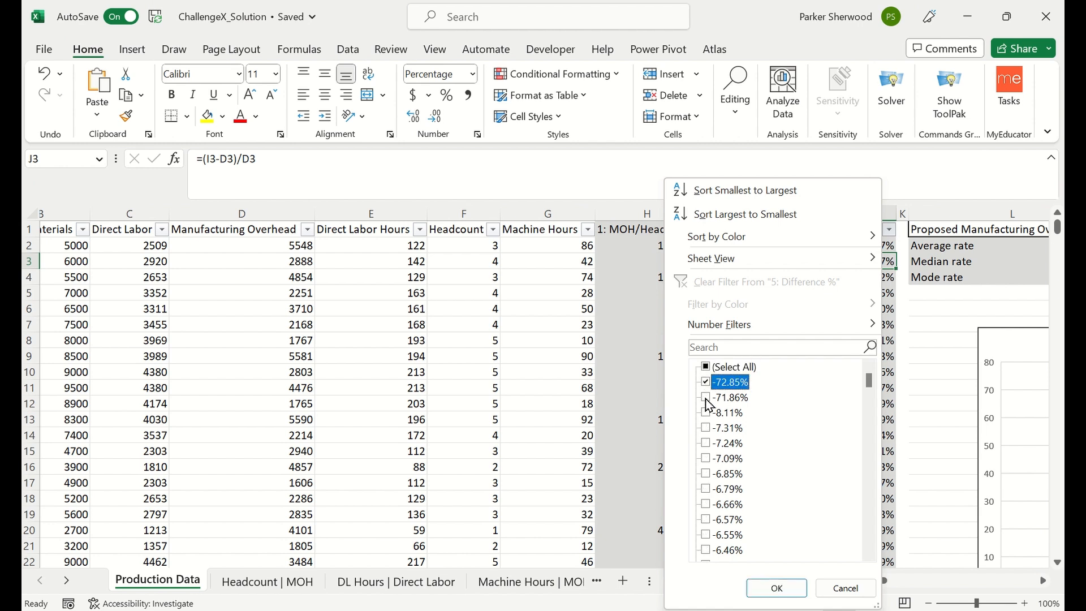
click(707, 398)
drag(869, 380, 861, 575)
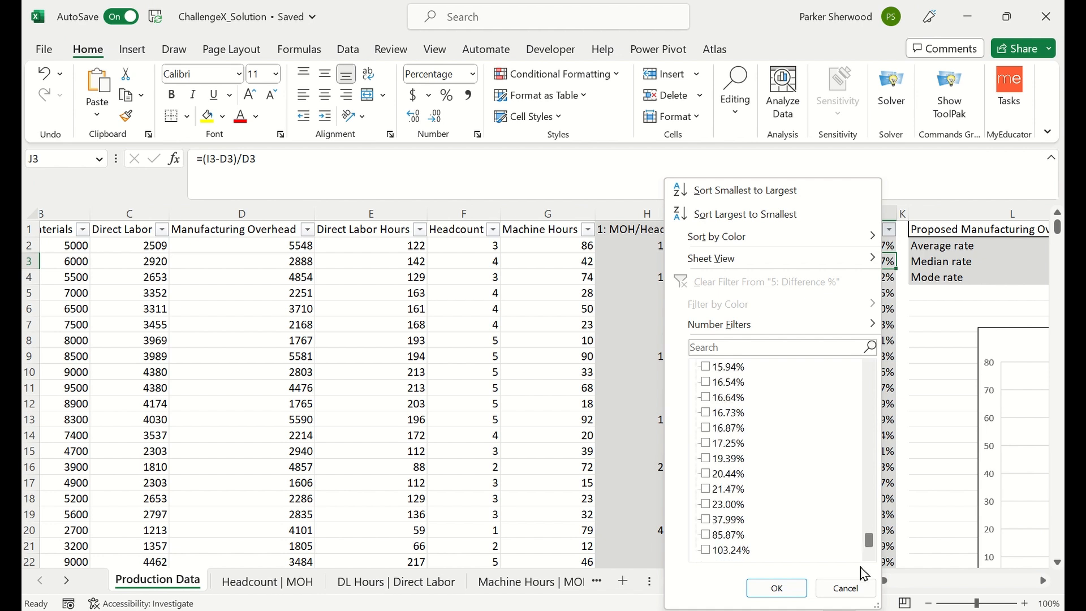
click(714, 552)
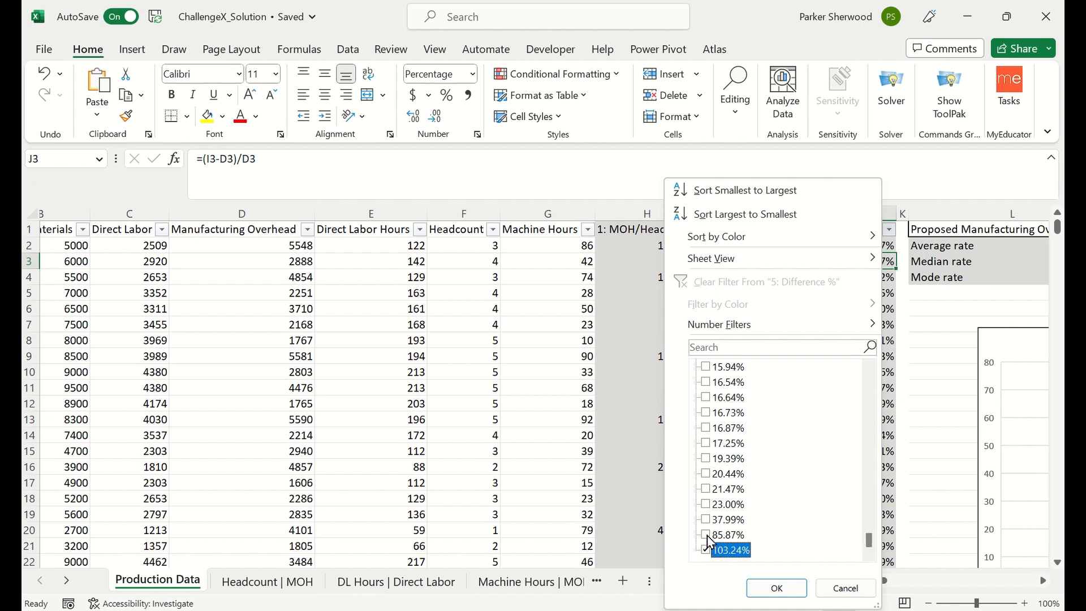
click(708, 536)
click(779, 588)
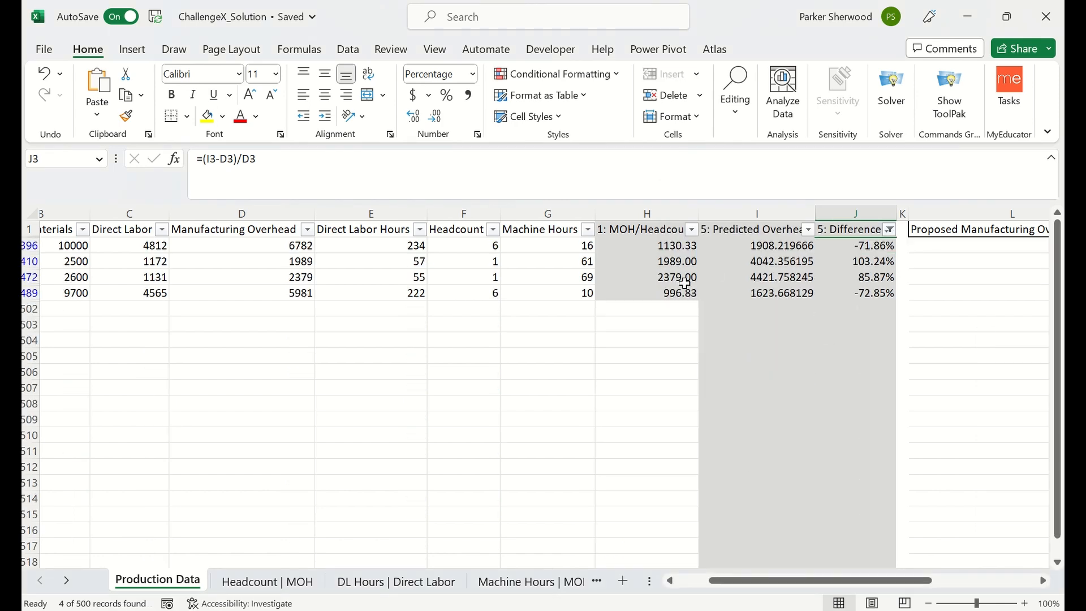
Reselect all values in the Difference % filter to restore every production run.
click(890, 229)
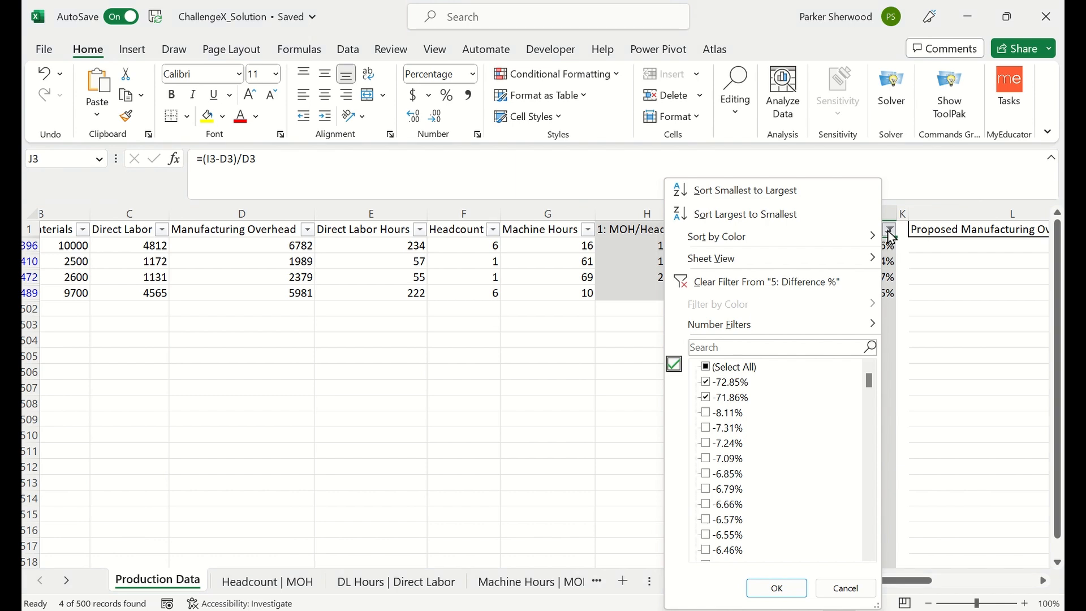
click(705, 368)
drag(871, 388, 869, 422)
click(777, 588)
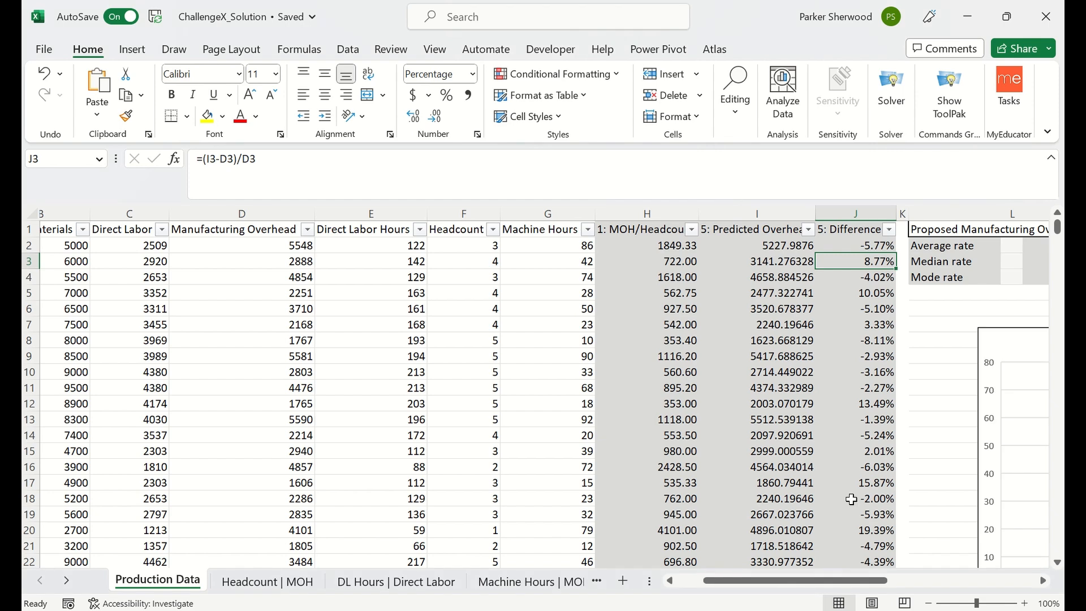
Examine the Distribution of Difference % histogram on the Production Data sheet for its shape and outliers.
scroll(895, 407, right, 5)
scroll(896, 409, right, 2)
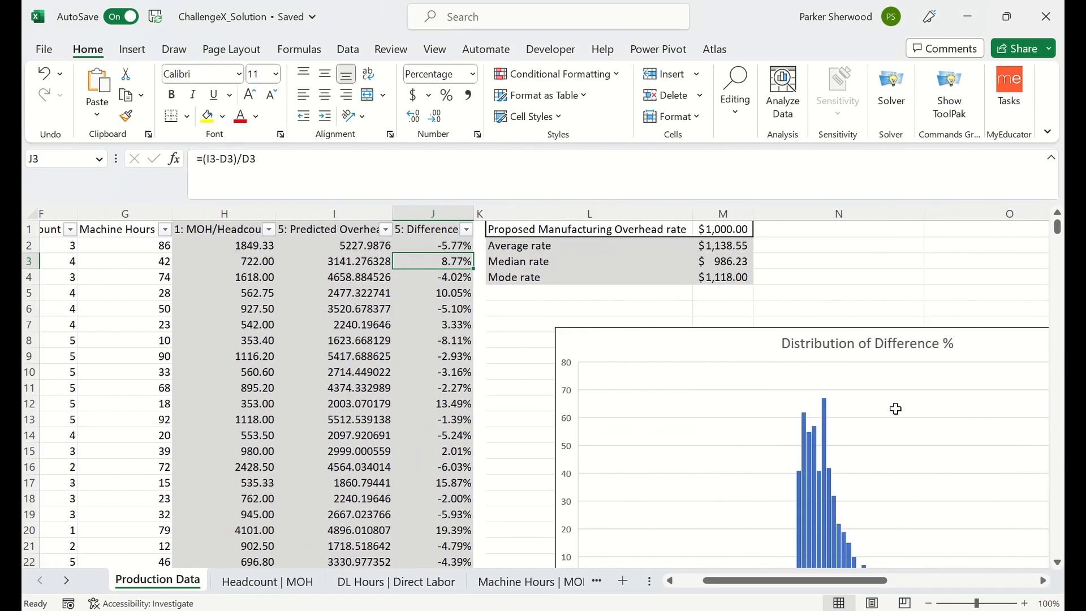
scroll(896, 409, down, 2)
scroll(896, 409, right, 3)
scroll(896, 409, right, 2)
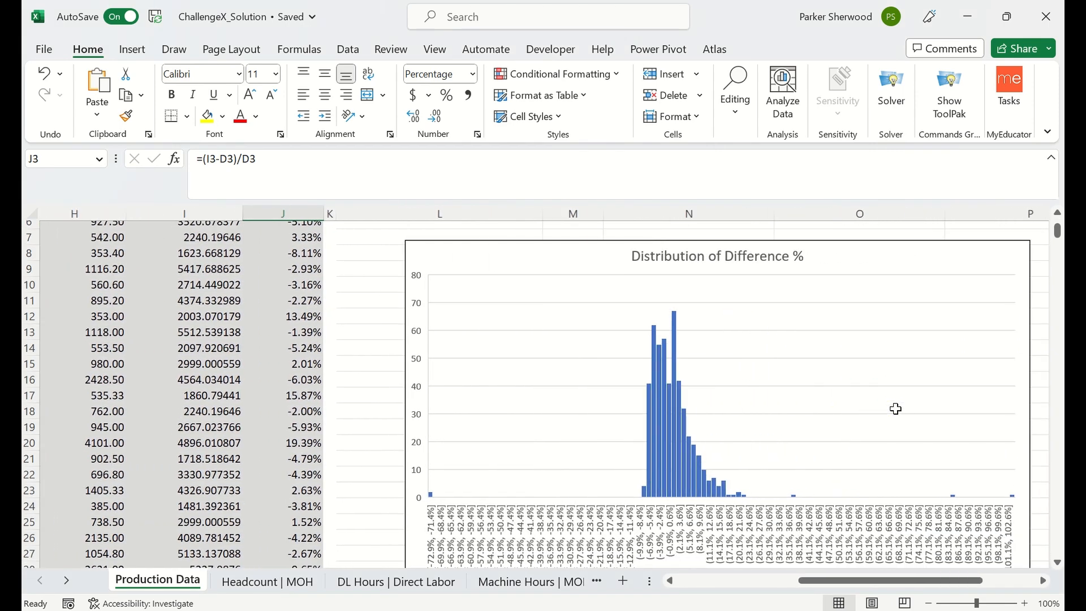
scroll(896, 409, down, 1)
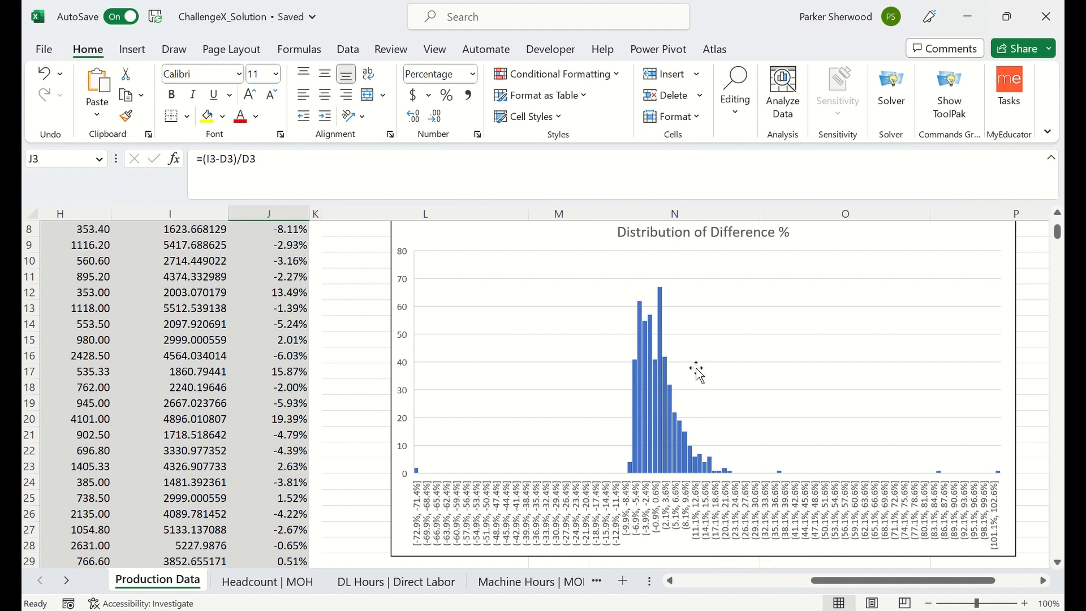
scroll(688, 354, up, 1)
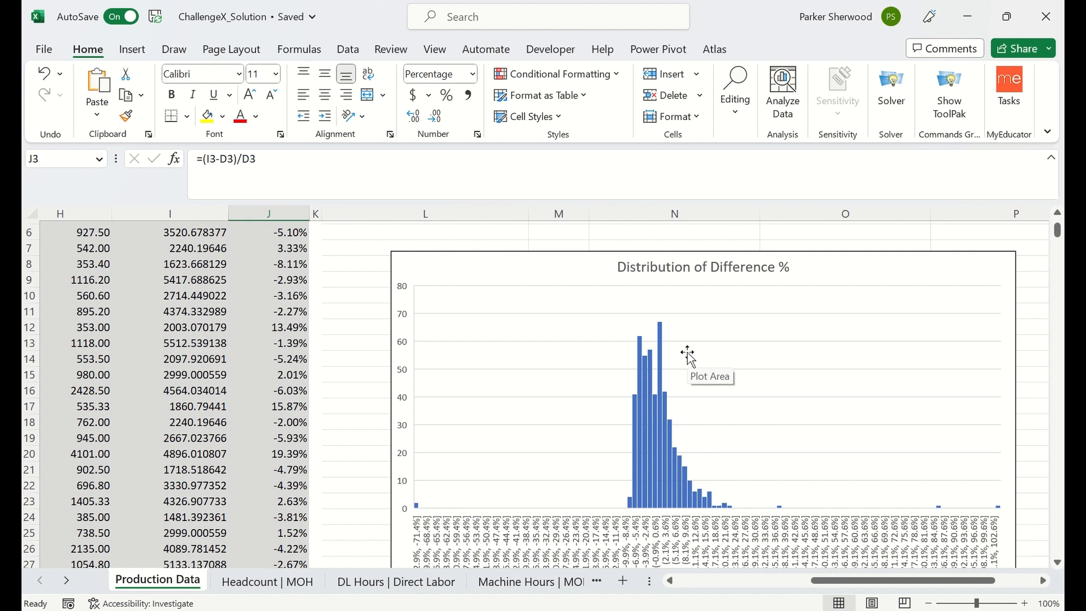
scroll(688, 353, left, 1)
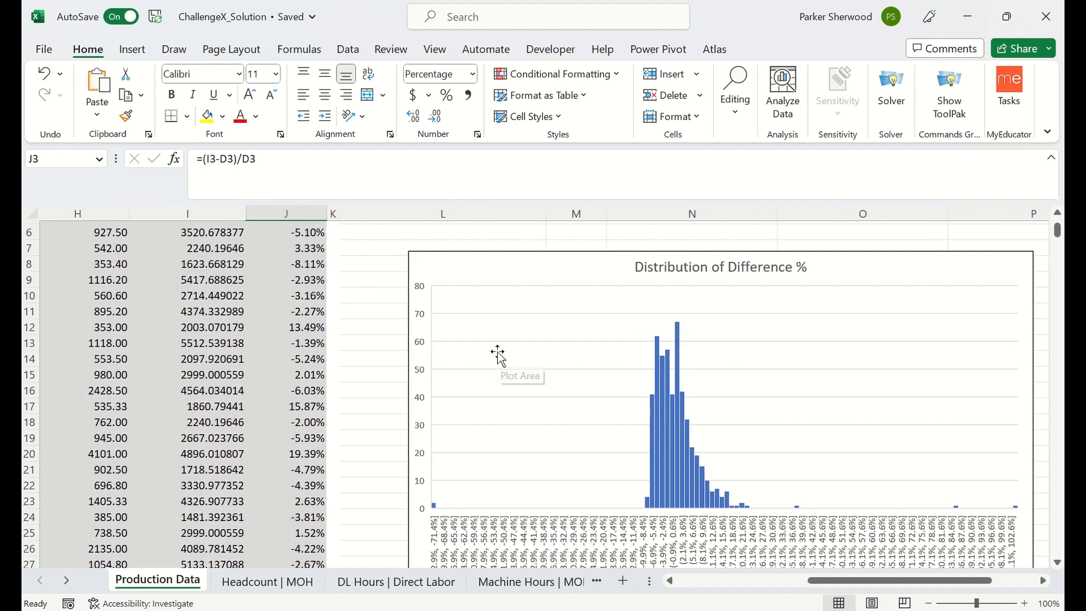